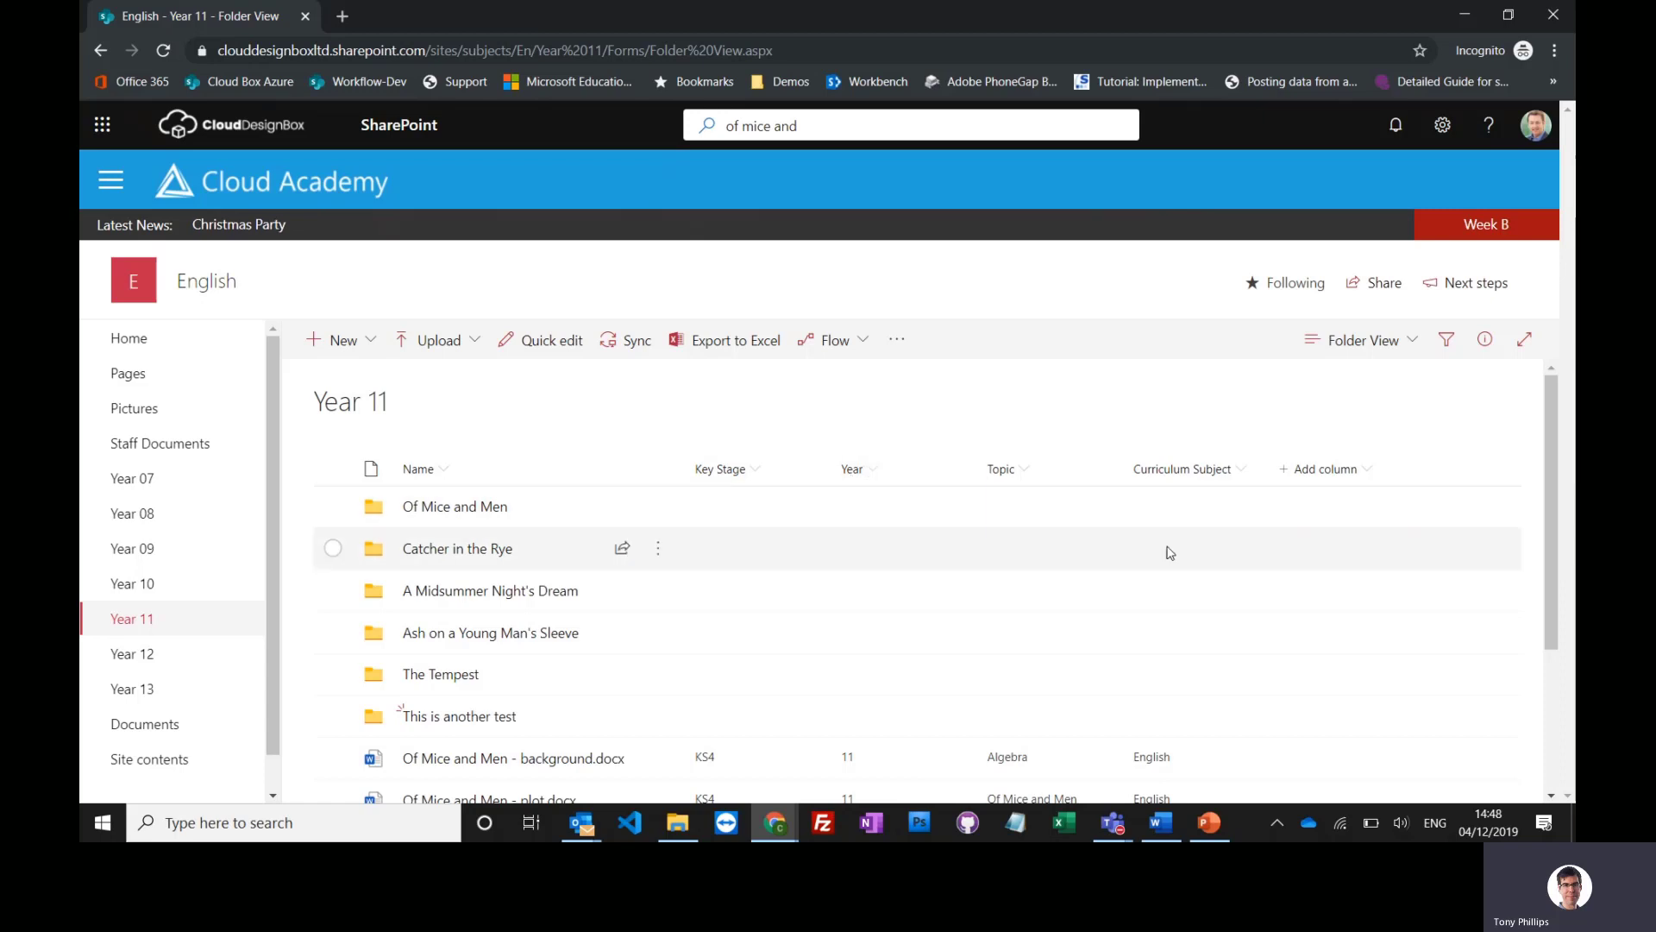
Select Of Mice and Men - background.docx and show its details pane.
scroll(1165, 591, "down", 2)
scroll(1170, 600, "up", 2)
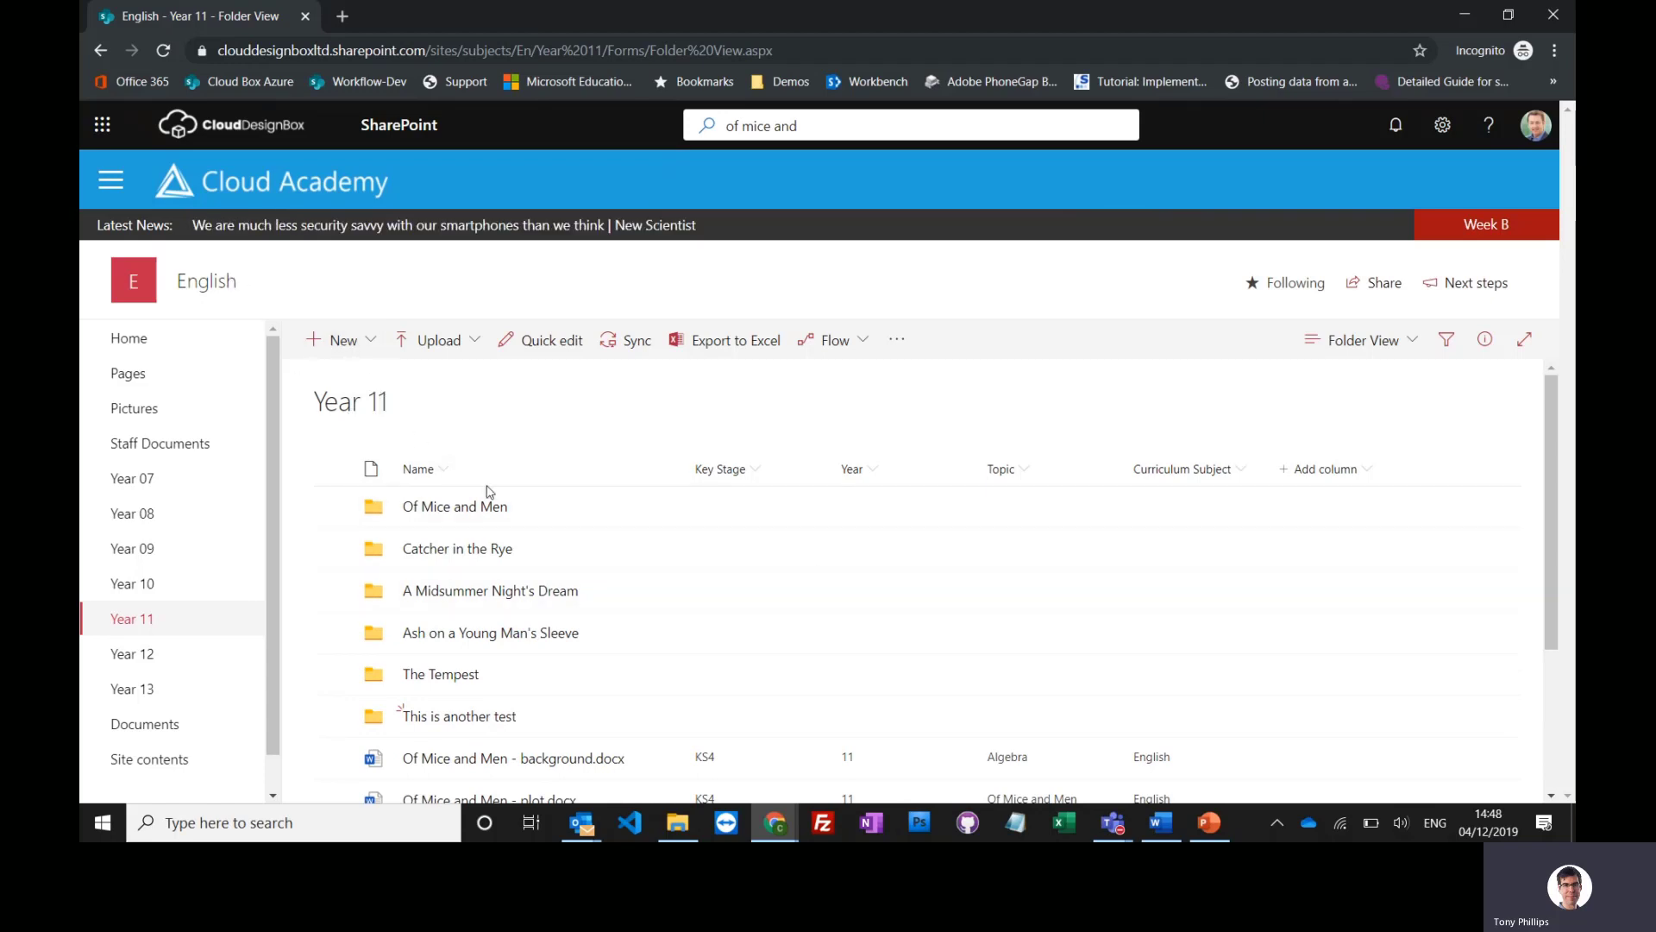
scroll(643, 671, "down", 1)
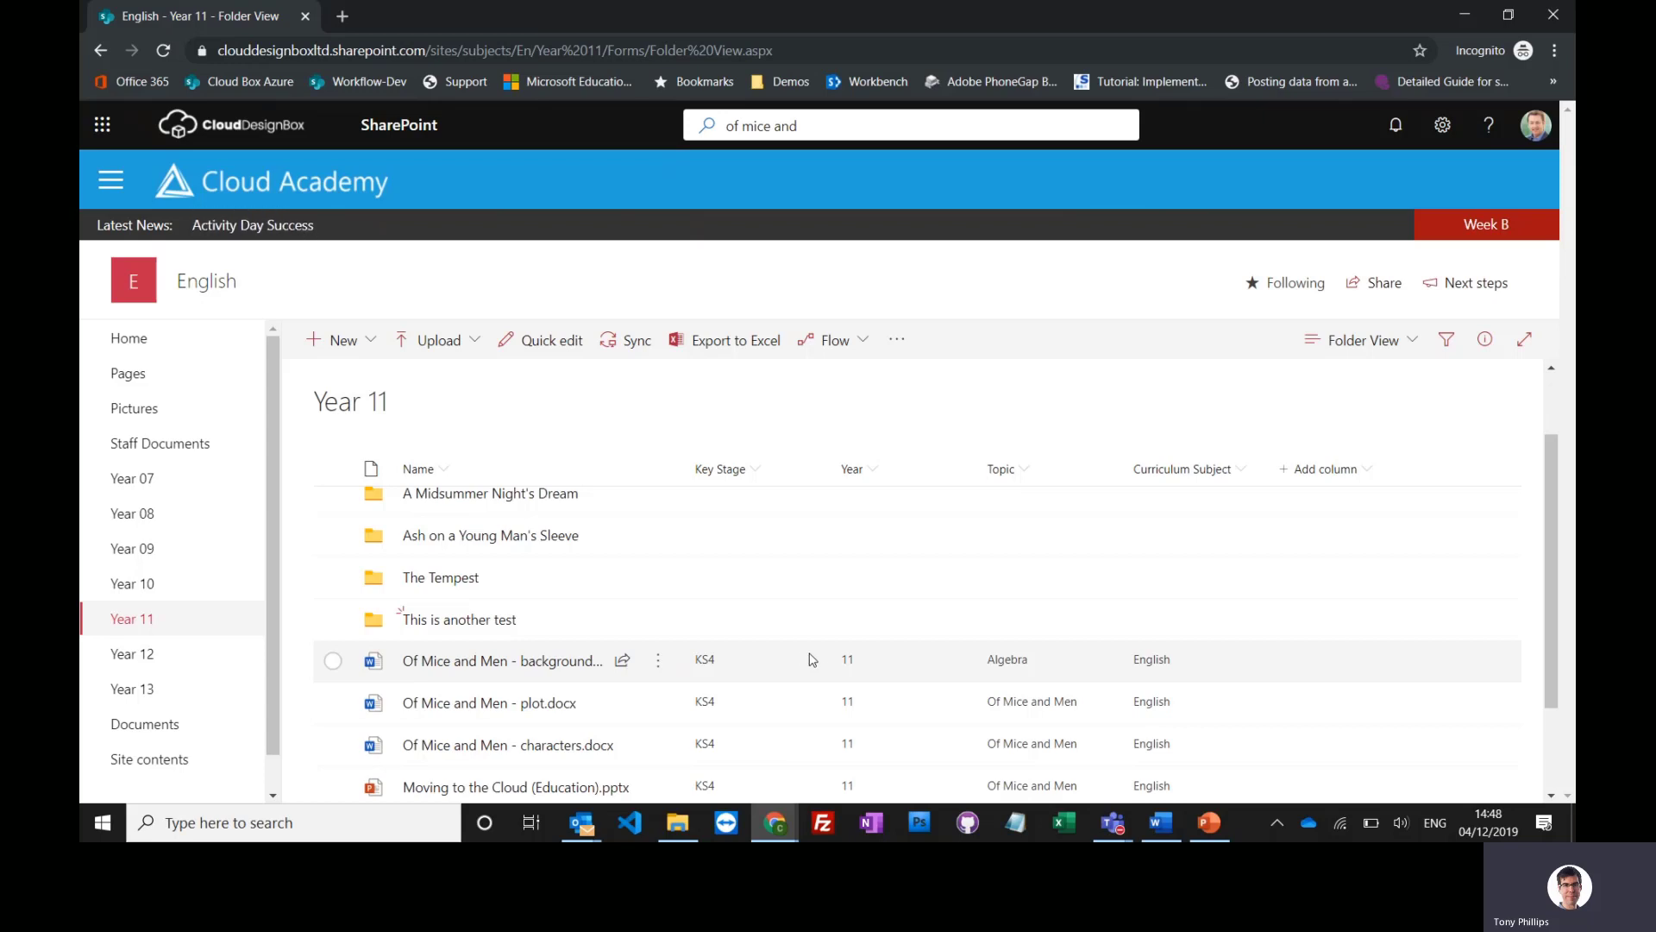
left_click(333, 662)
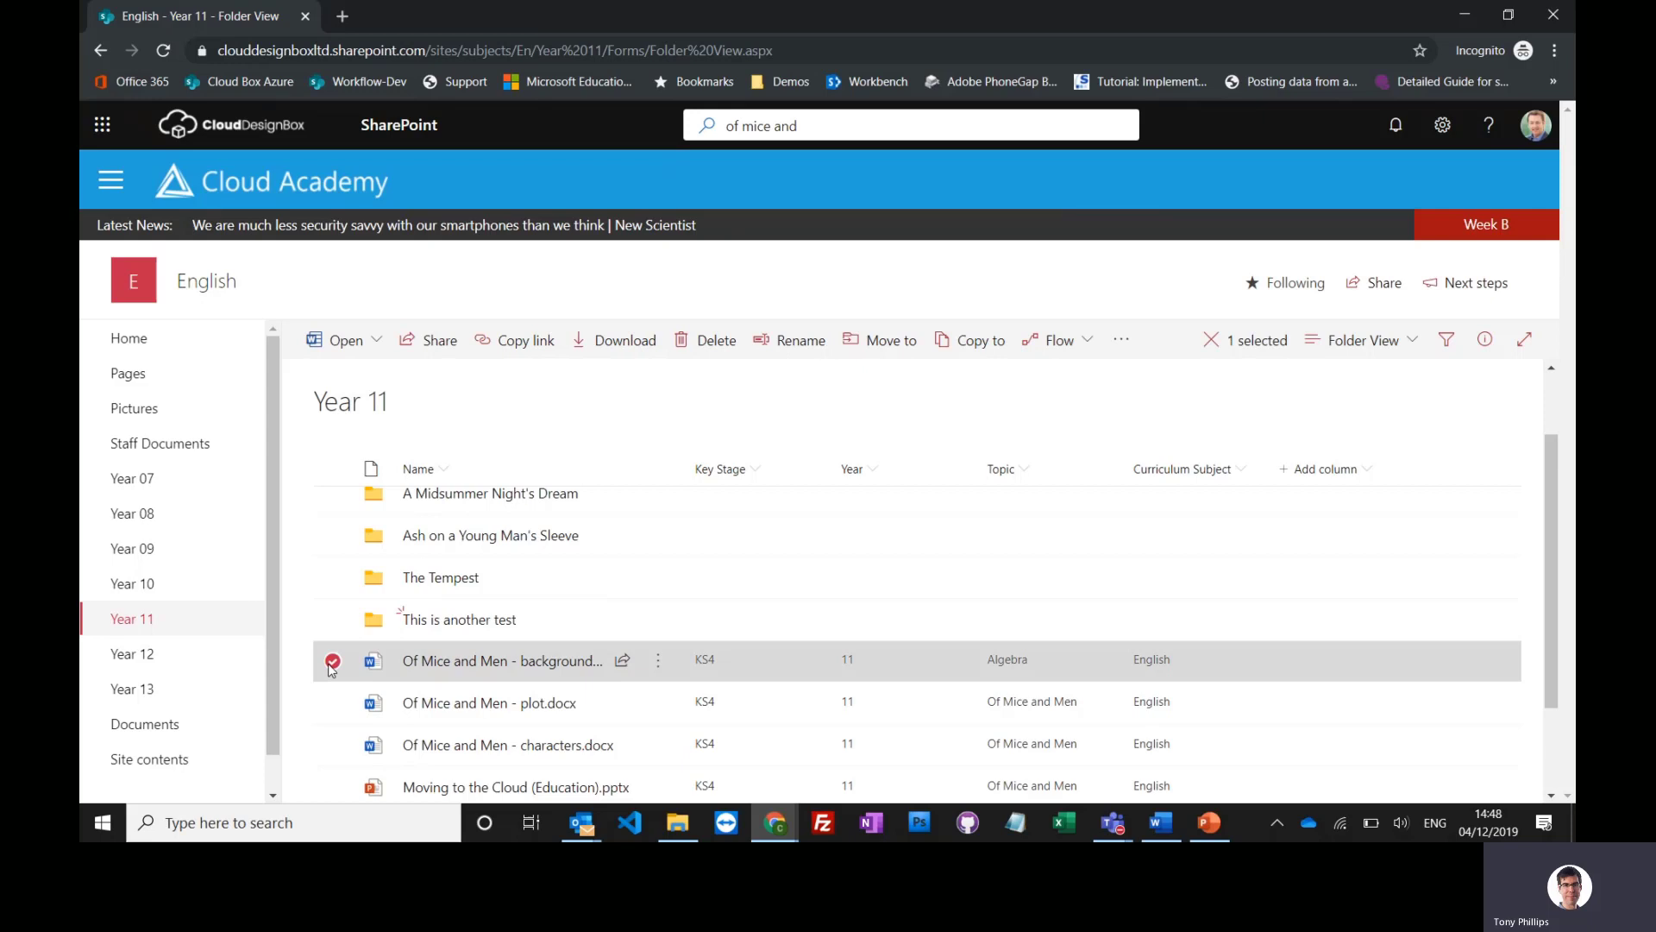
left_click(1484, 340)
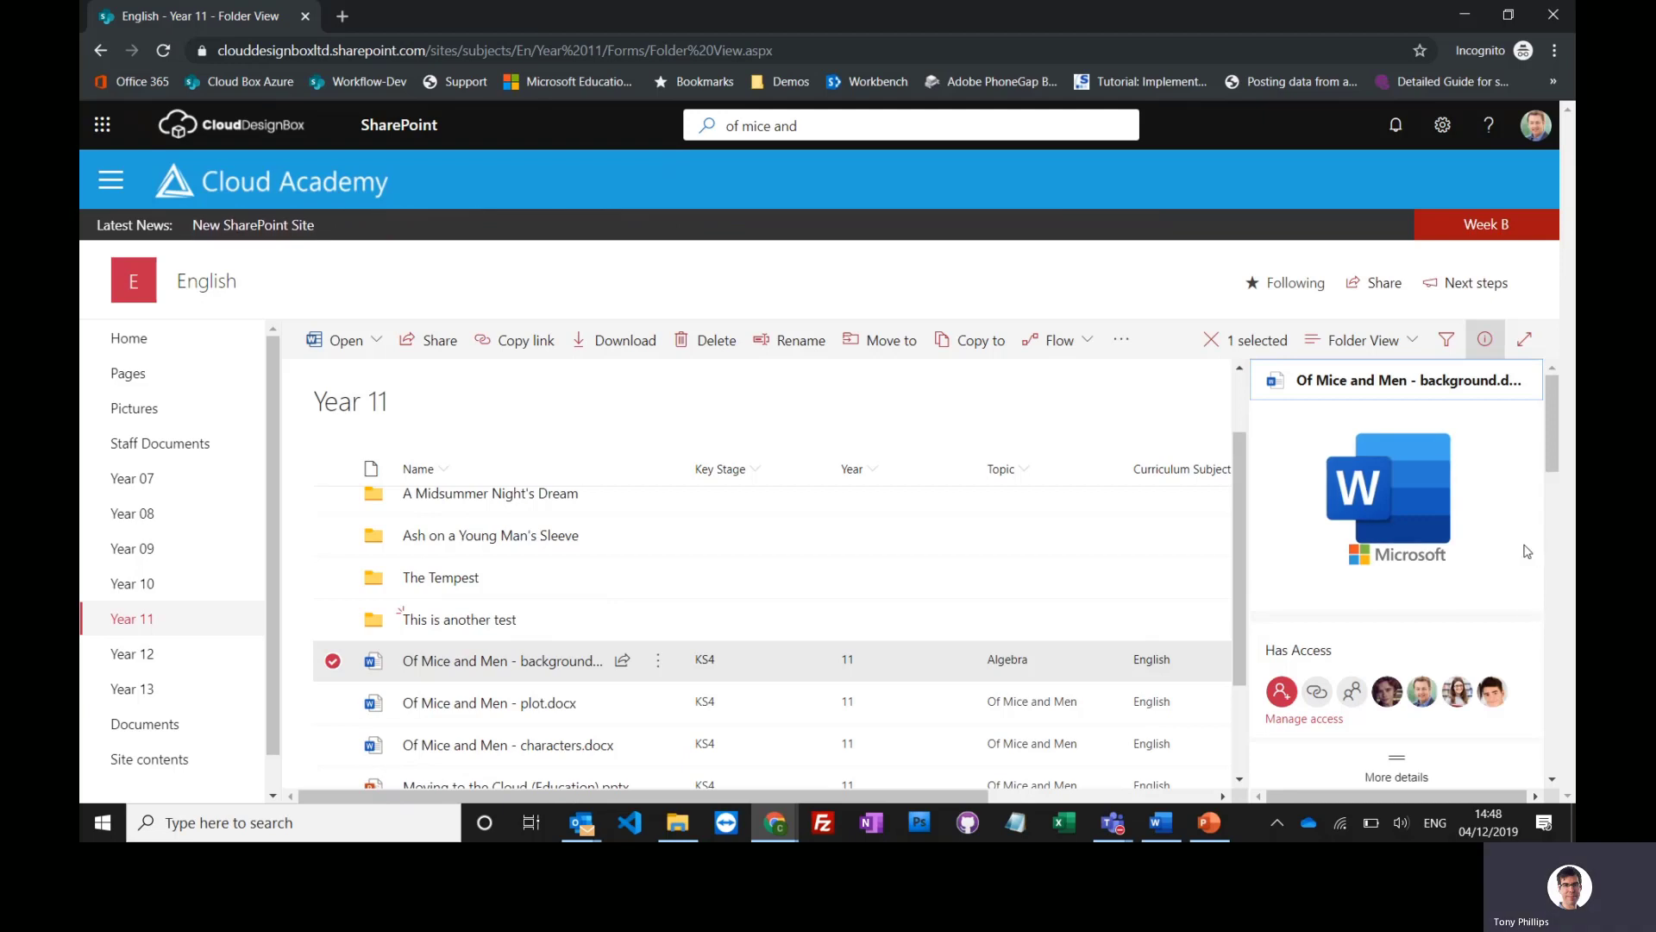
scroll(1504, 574, "down", 5)
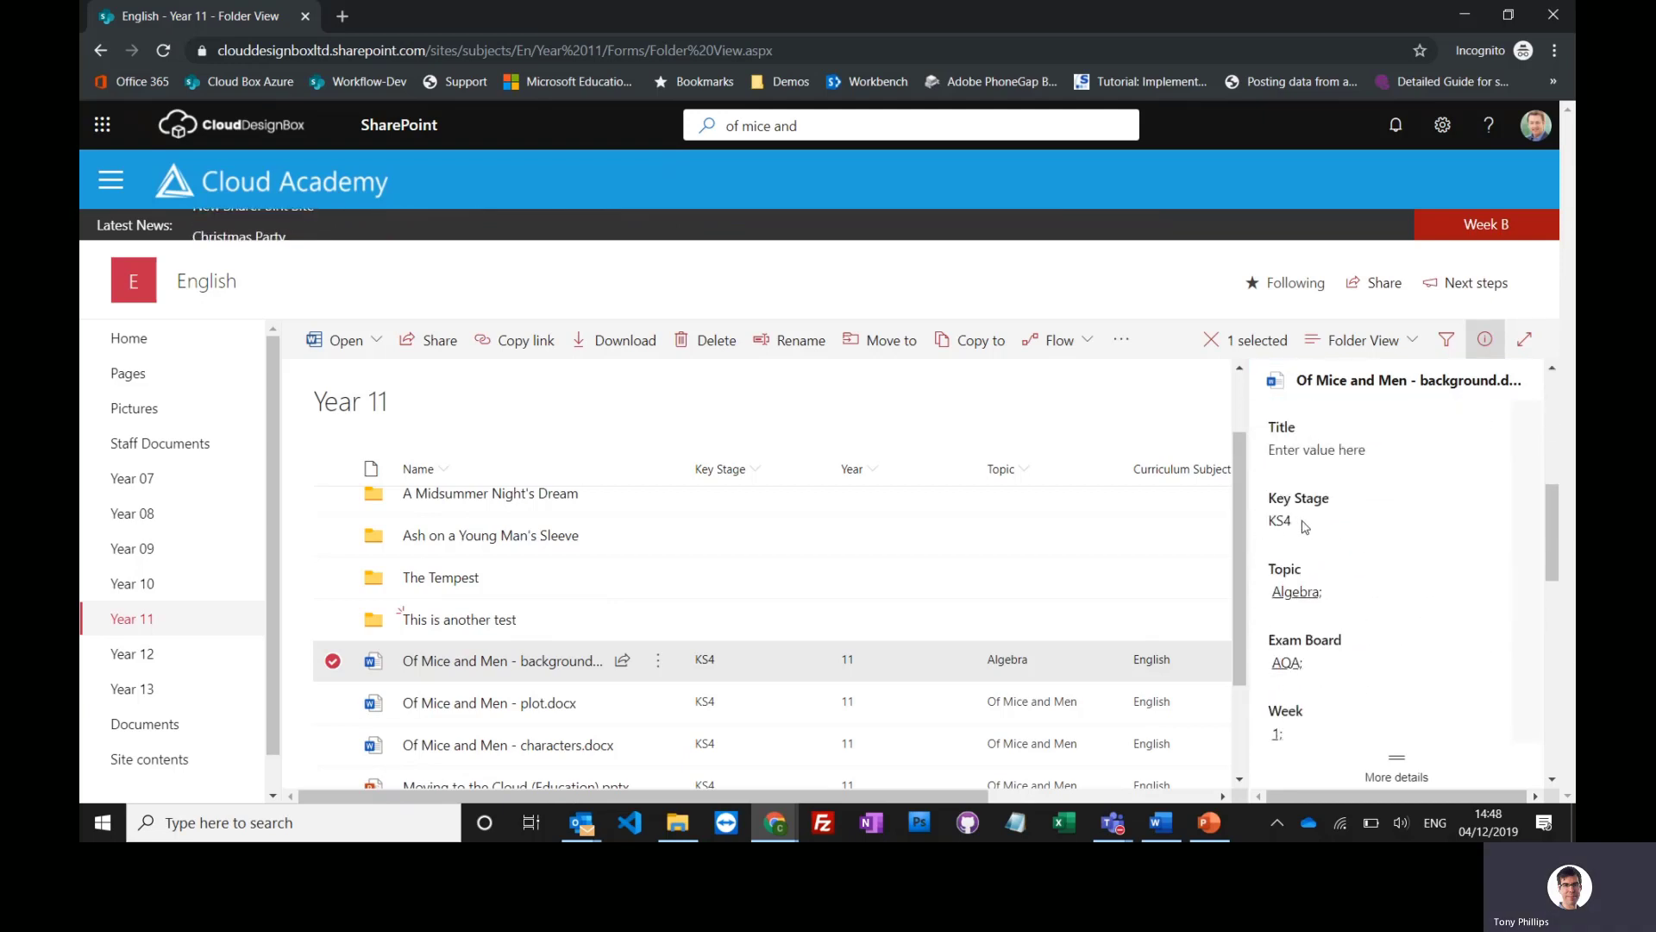
Replace the document's Algebra topic with Of Mice and Men.
left_click(1335, 592)
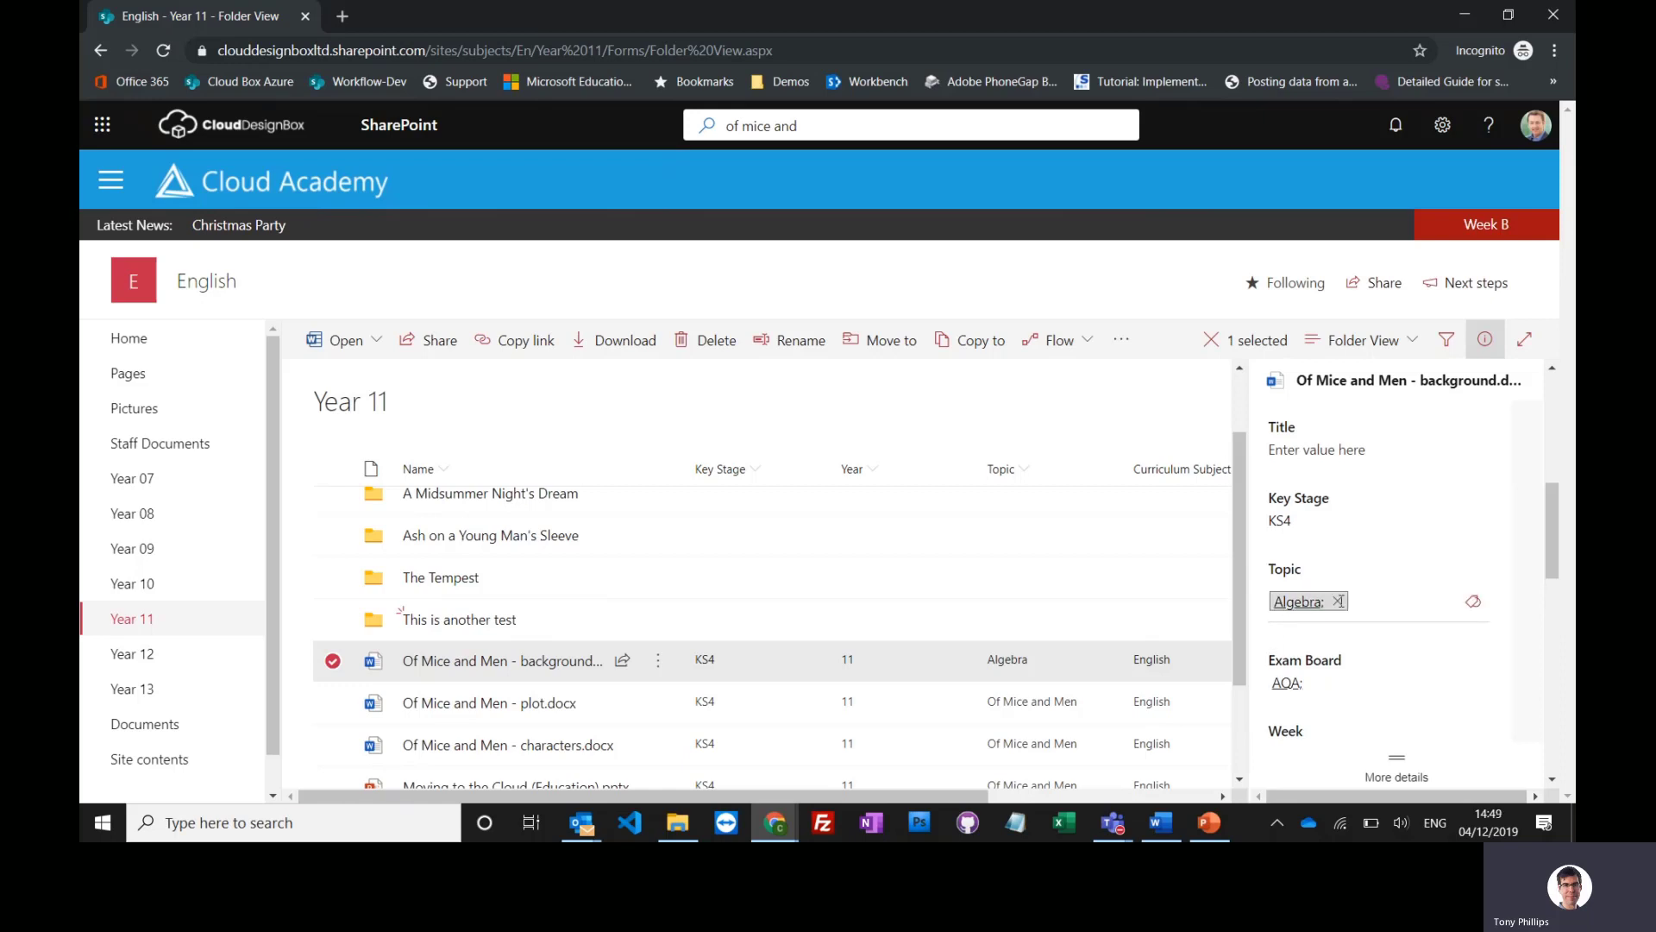
left_click(1338, 602)
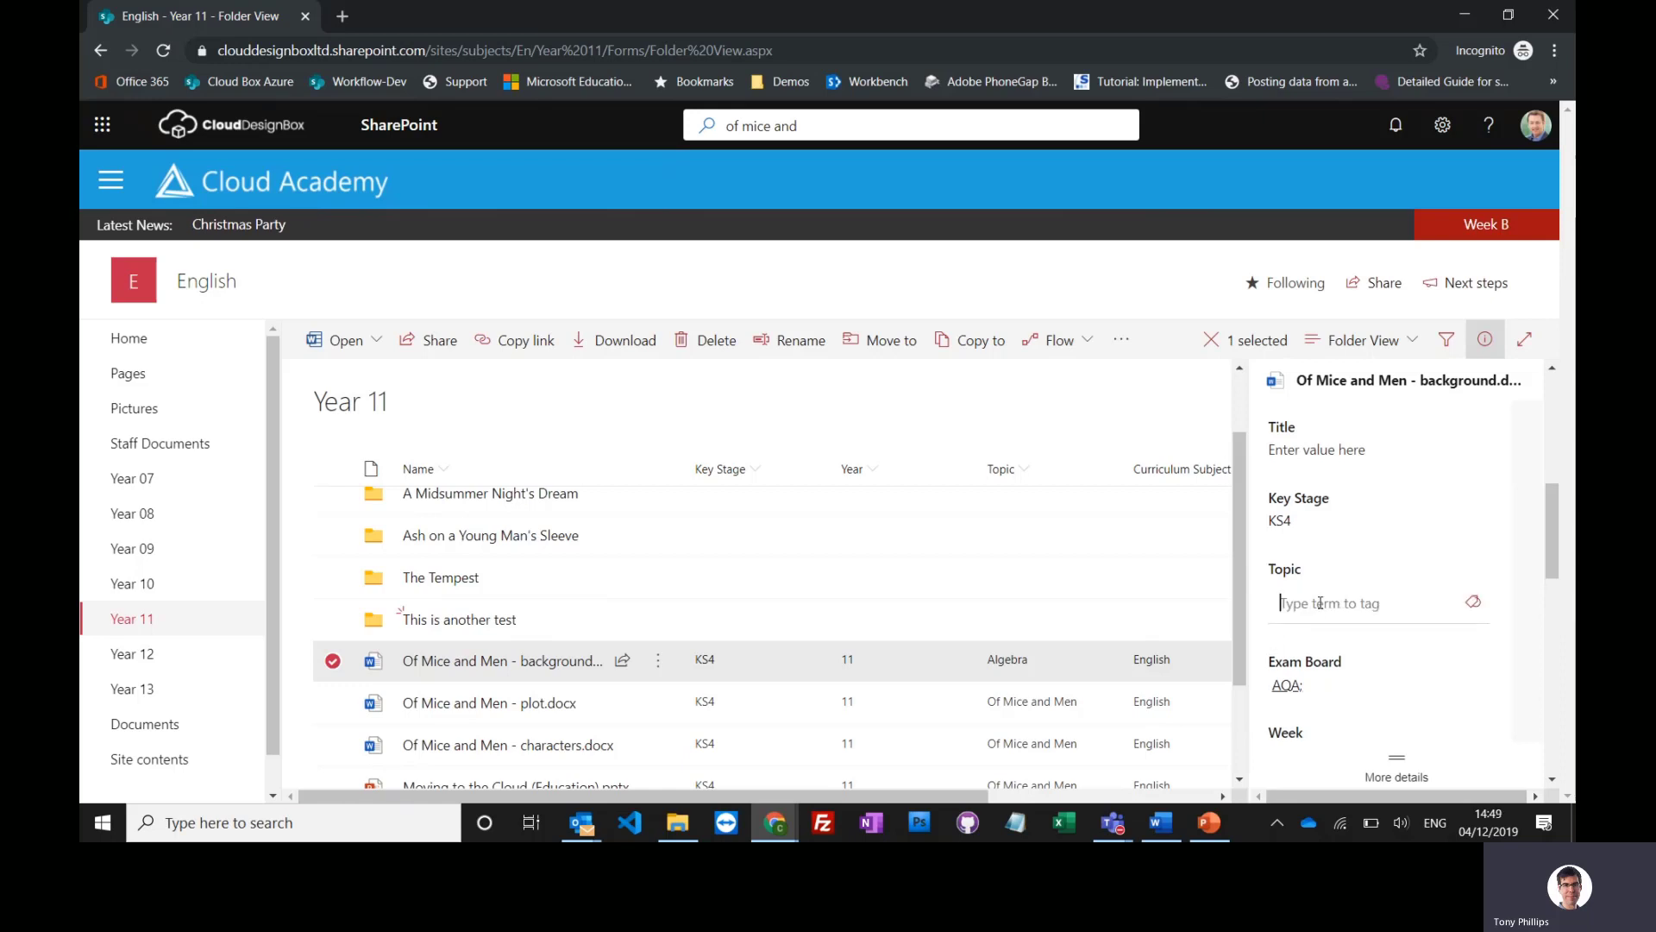
type("Of Mice and Men")
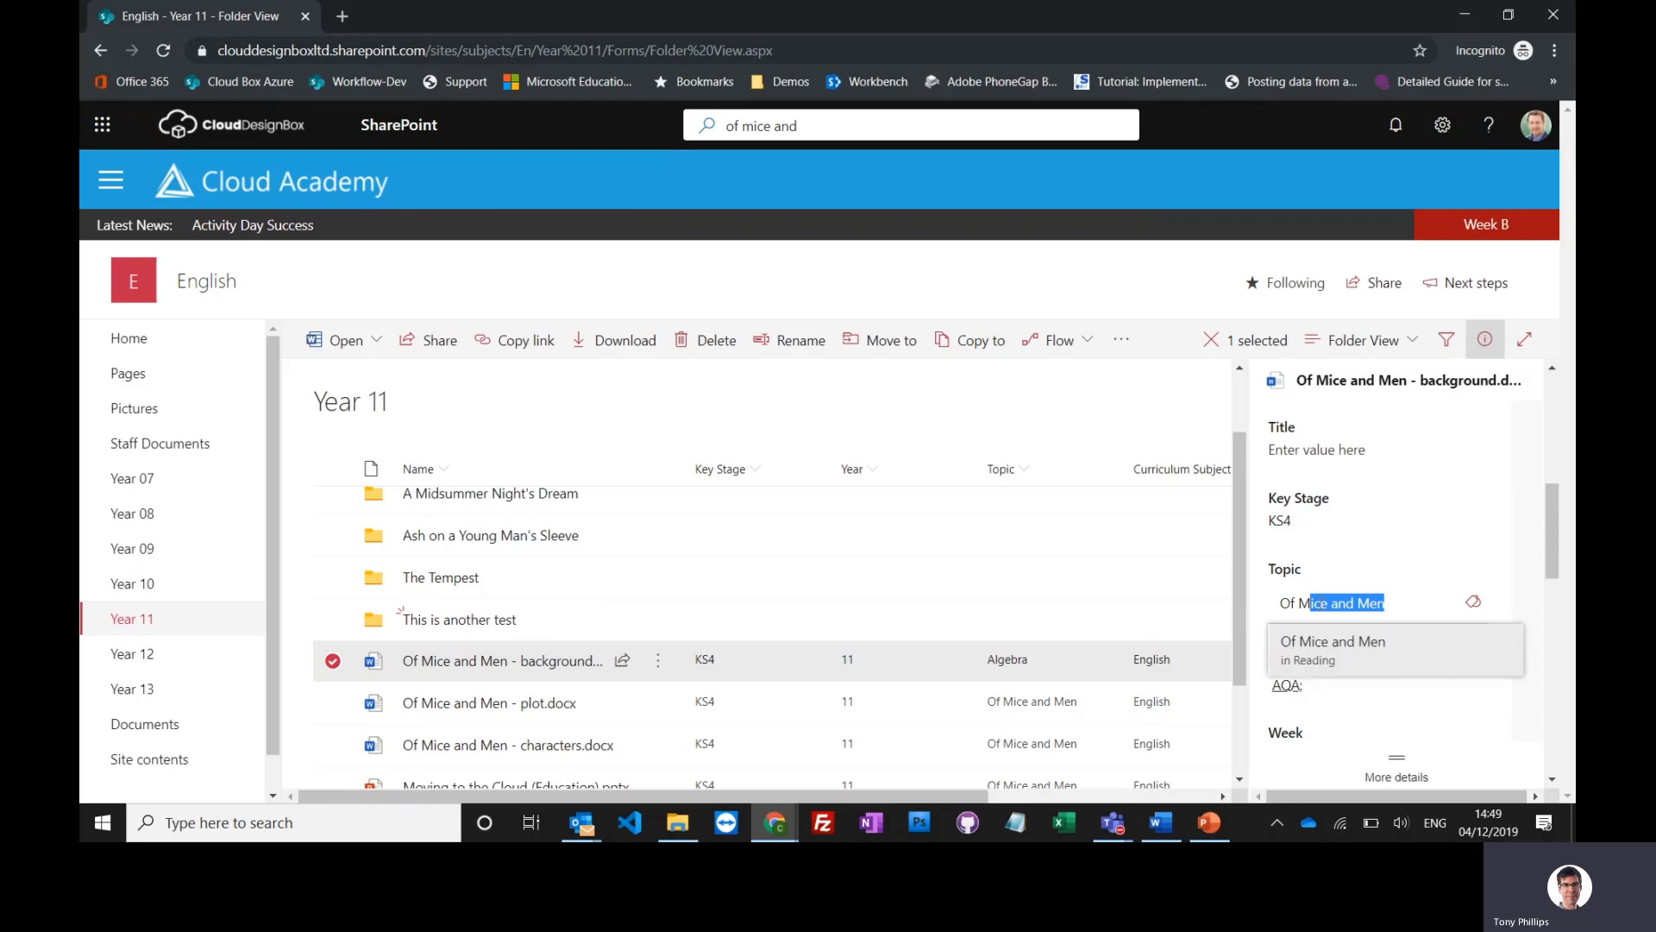
left_click(1334, 652)
left_click(1324, 686)
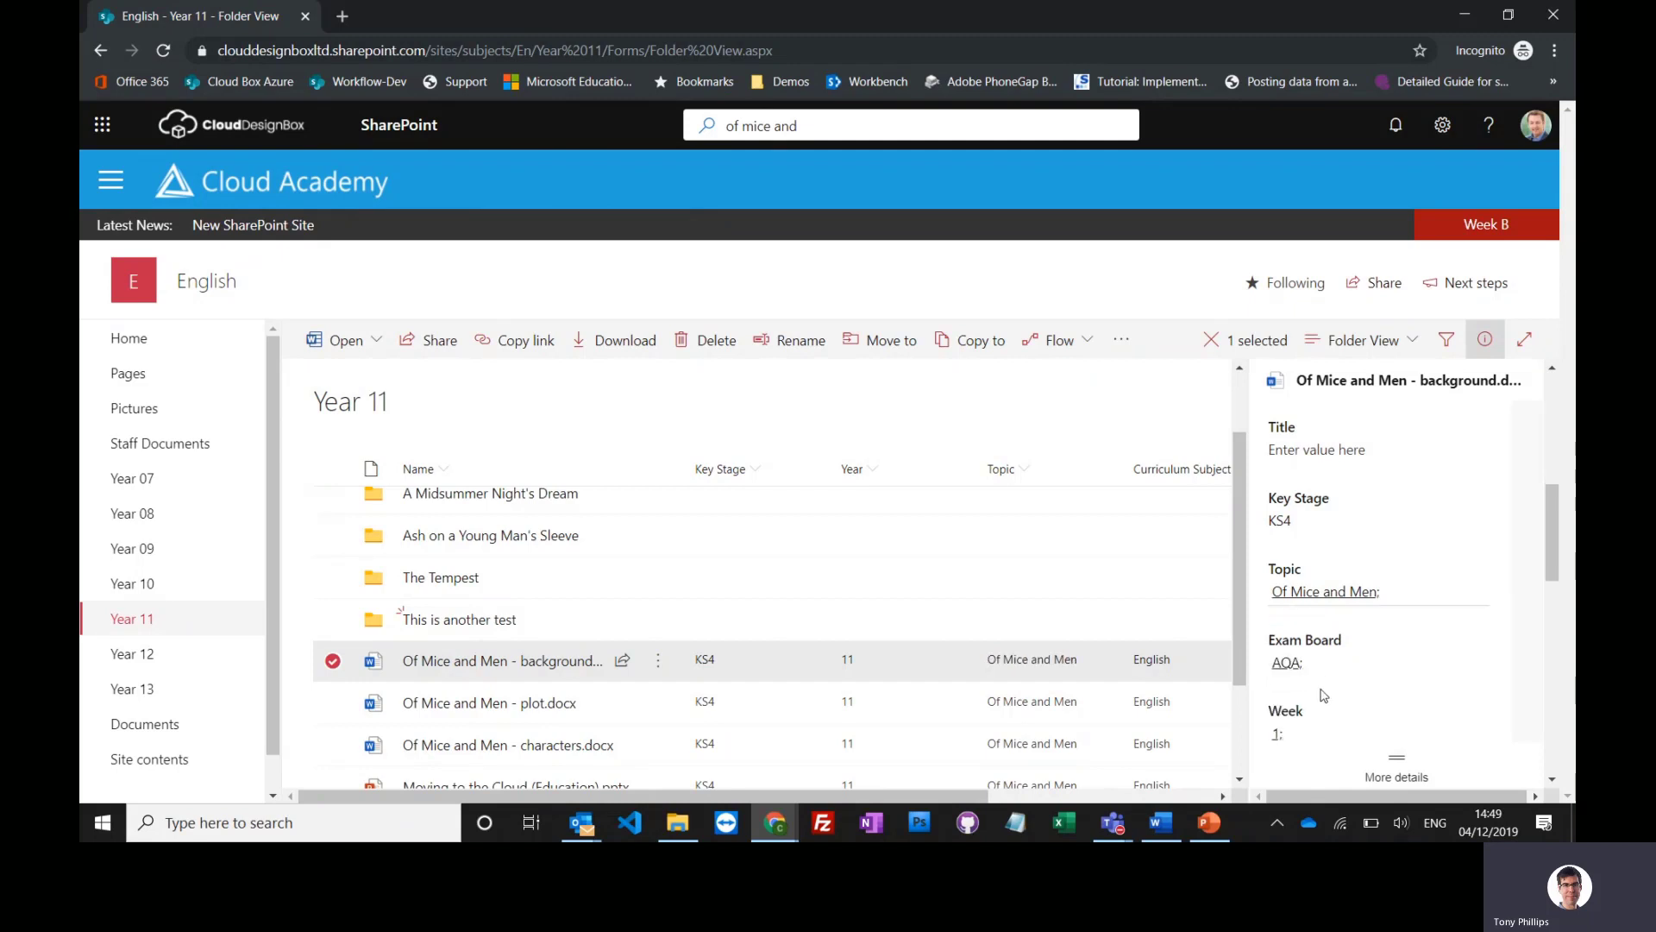
Change the document's Exam Board from AQA to EDEXCEL.
left_click(1307, 673)
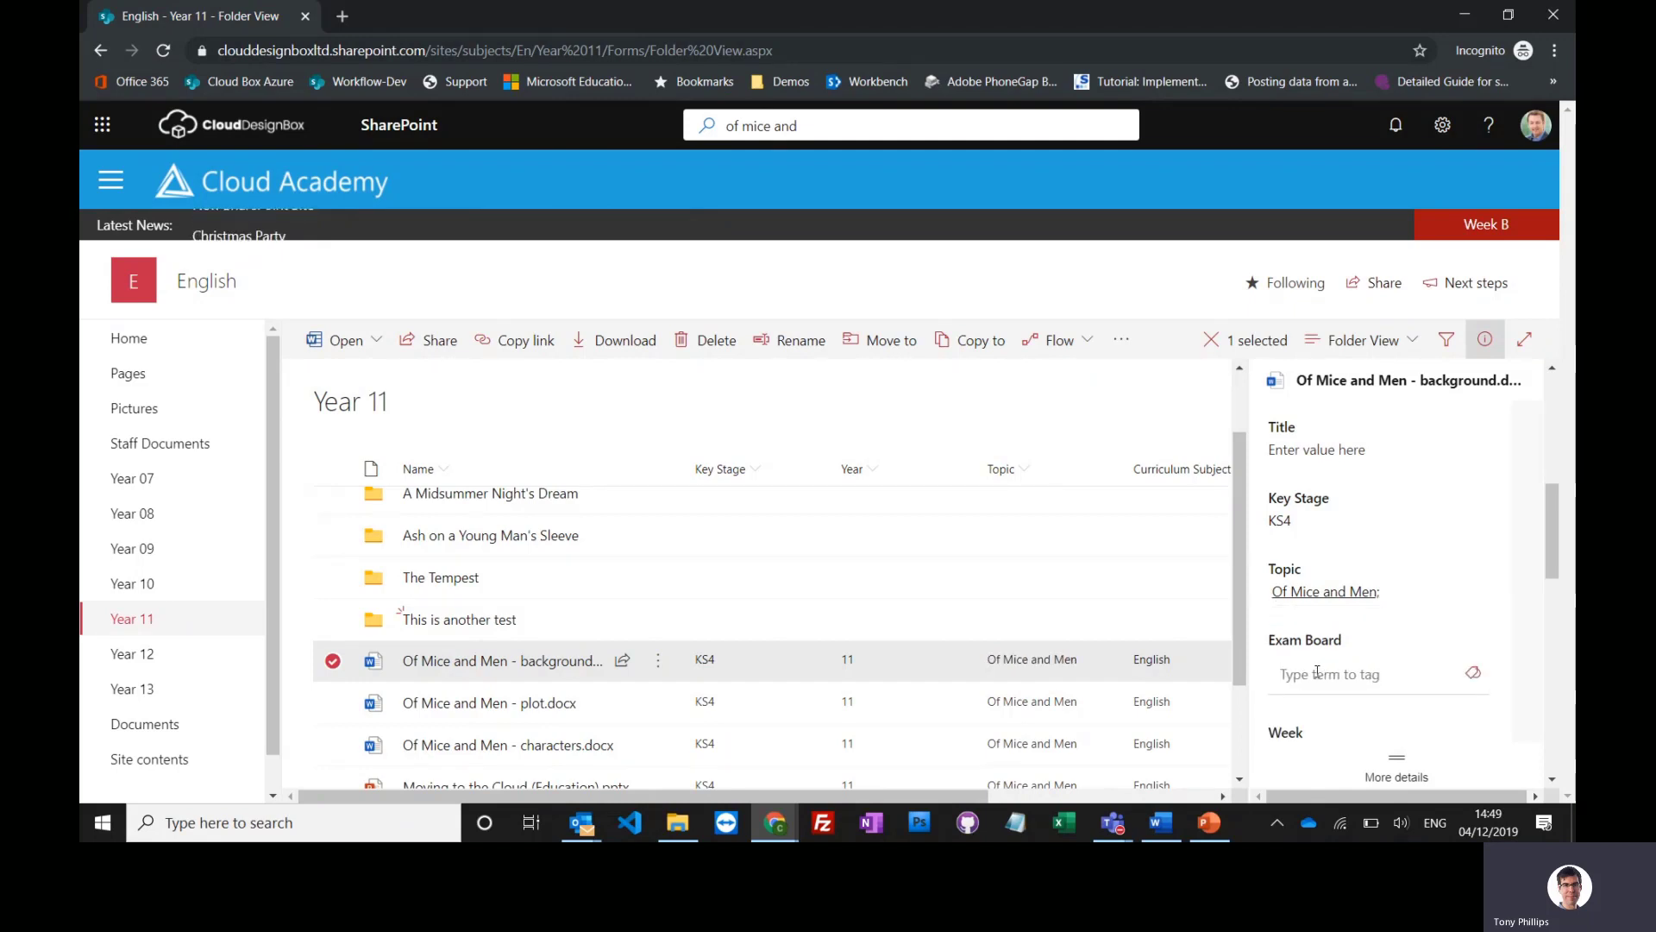
left_click(1317, 677)
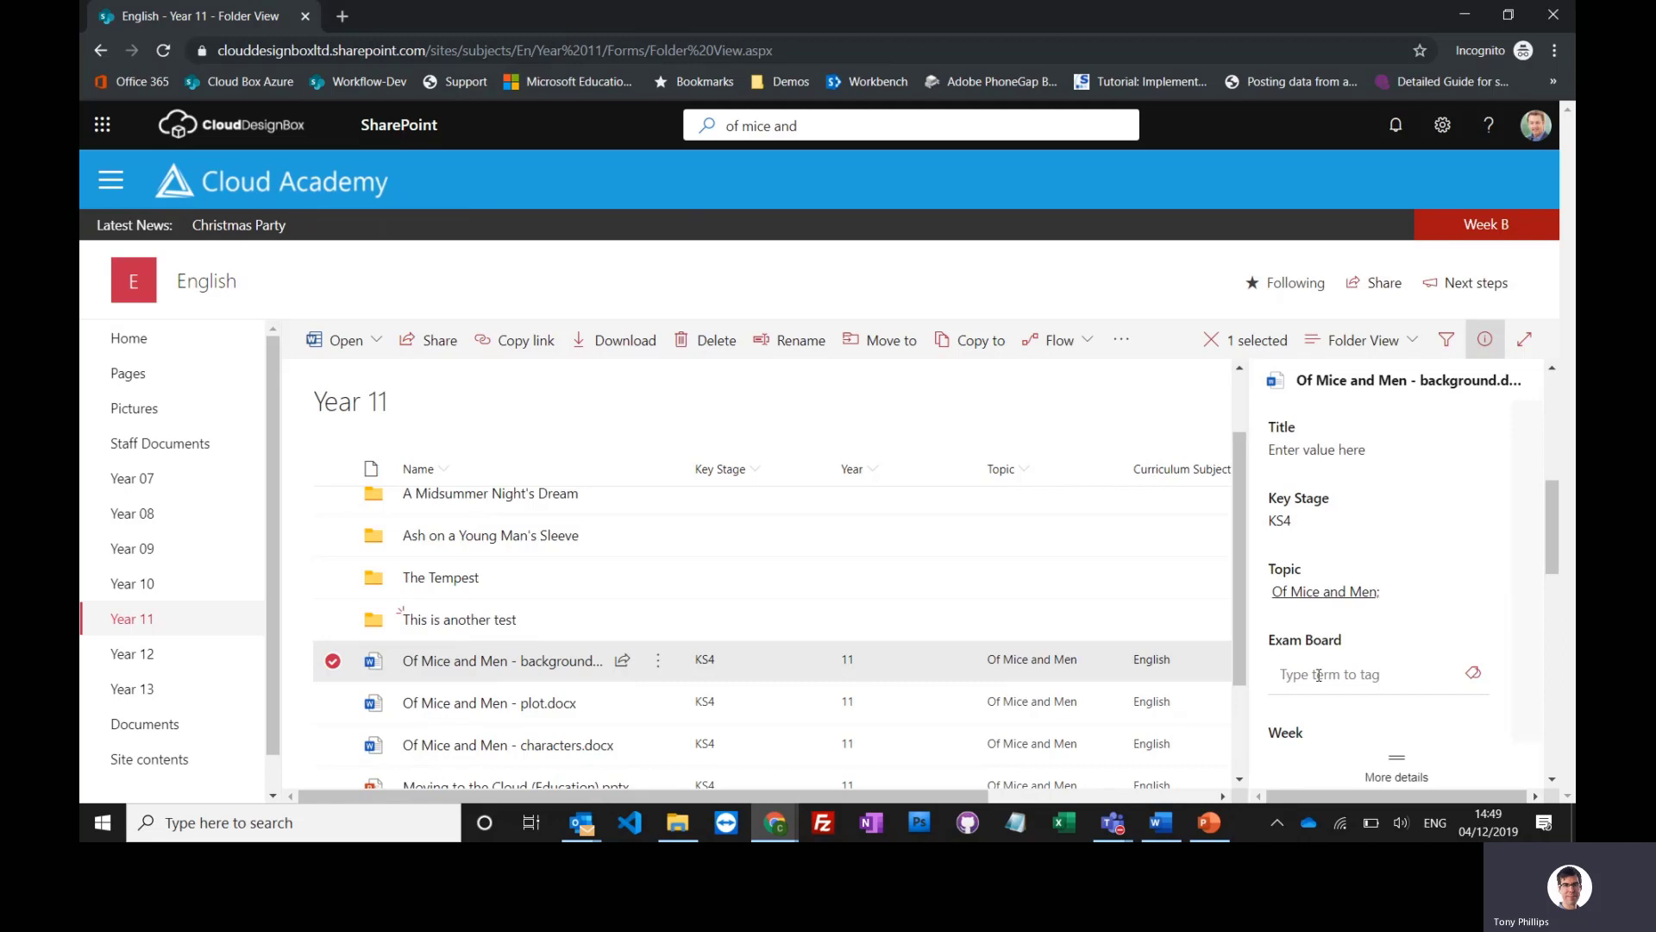
type("EDEXCEL")
left_click(1346, 723)
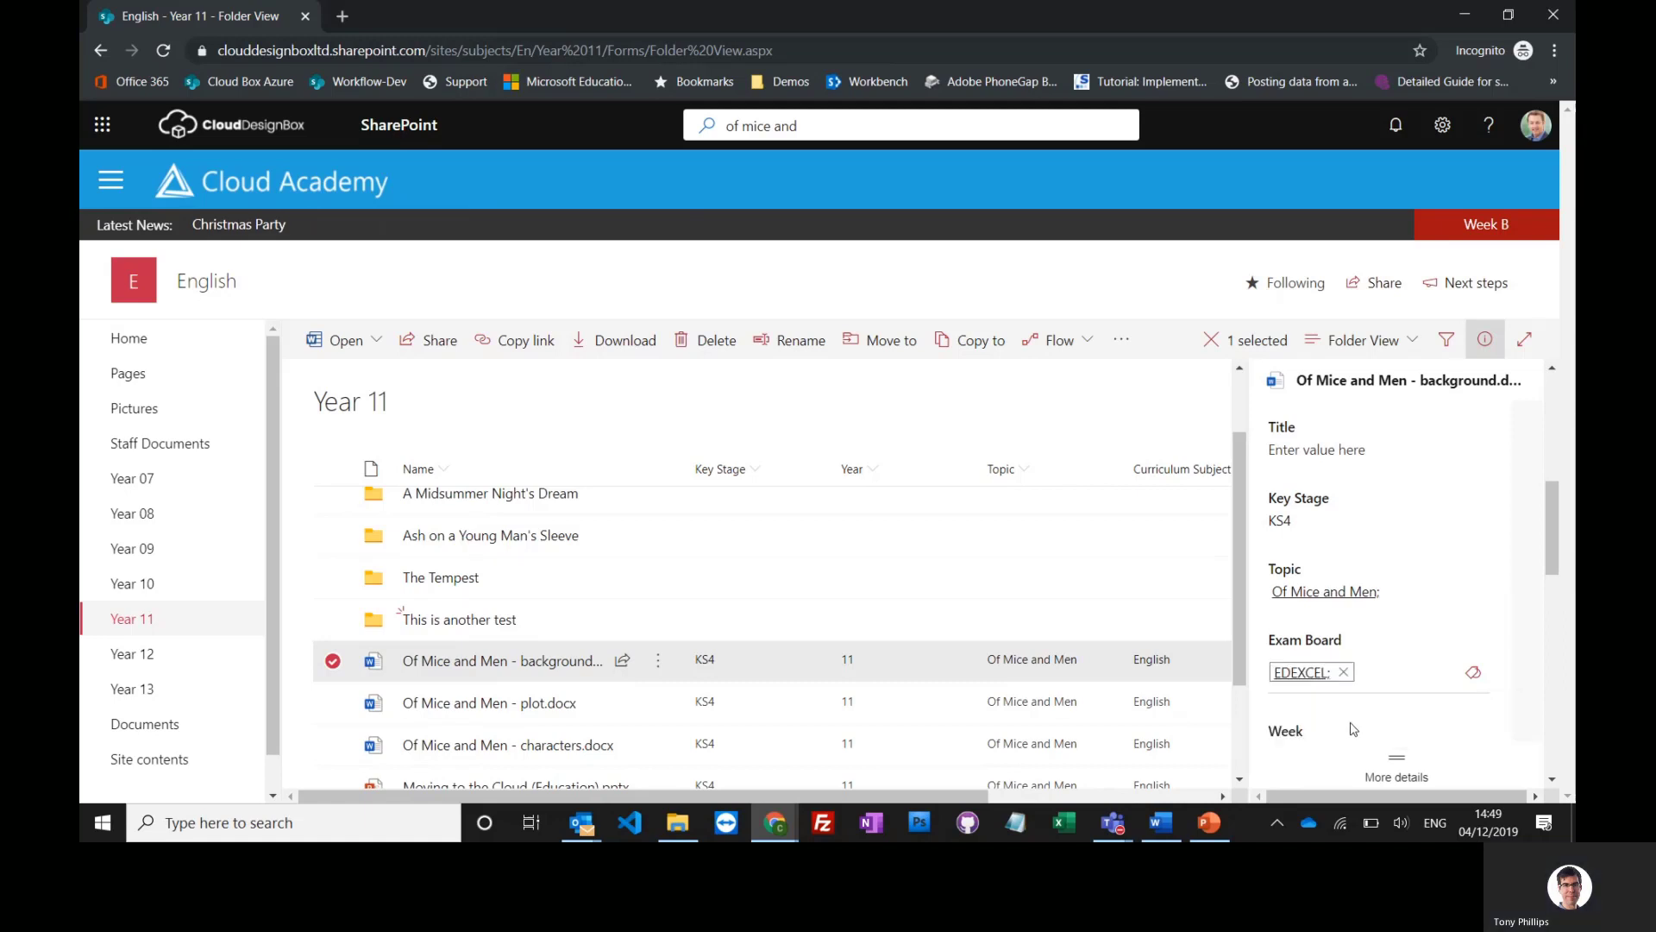
left_click(1415, 718)
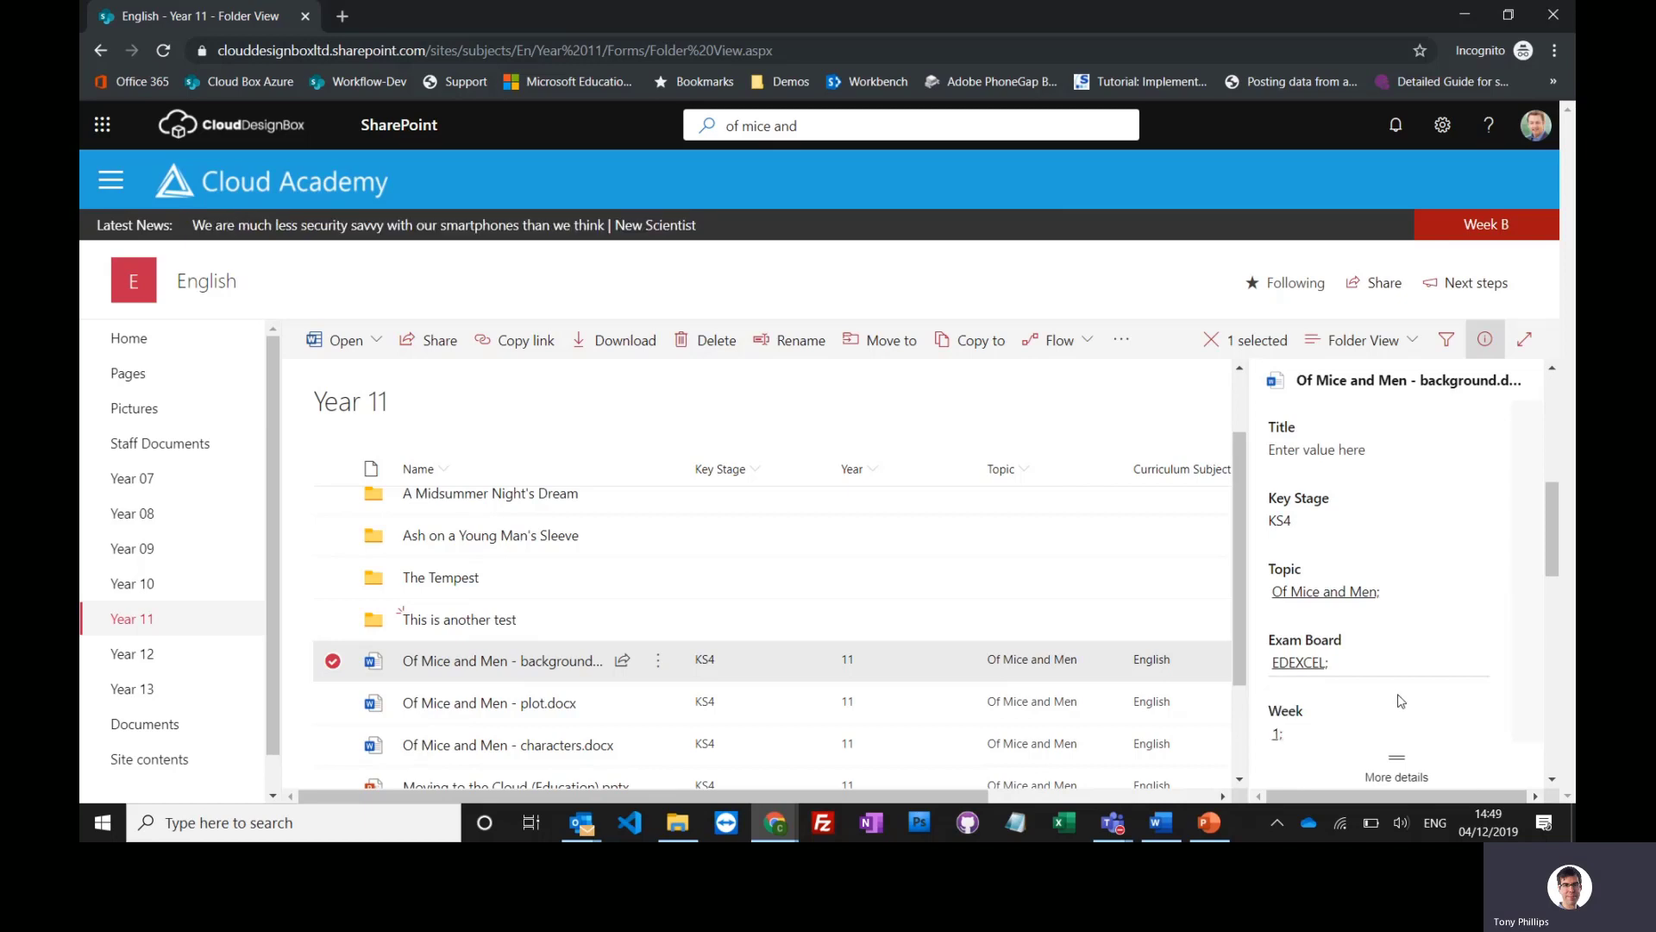
Add plot.docx to the selection and bulk-save AQA as Exam Board for both files.
left_click(333, 702)
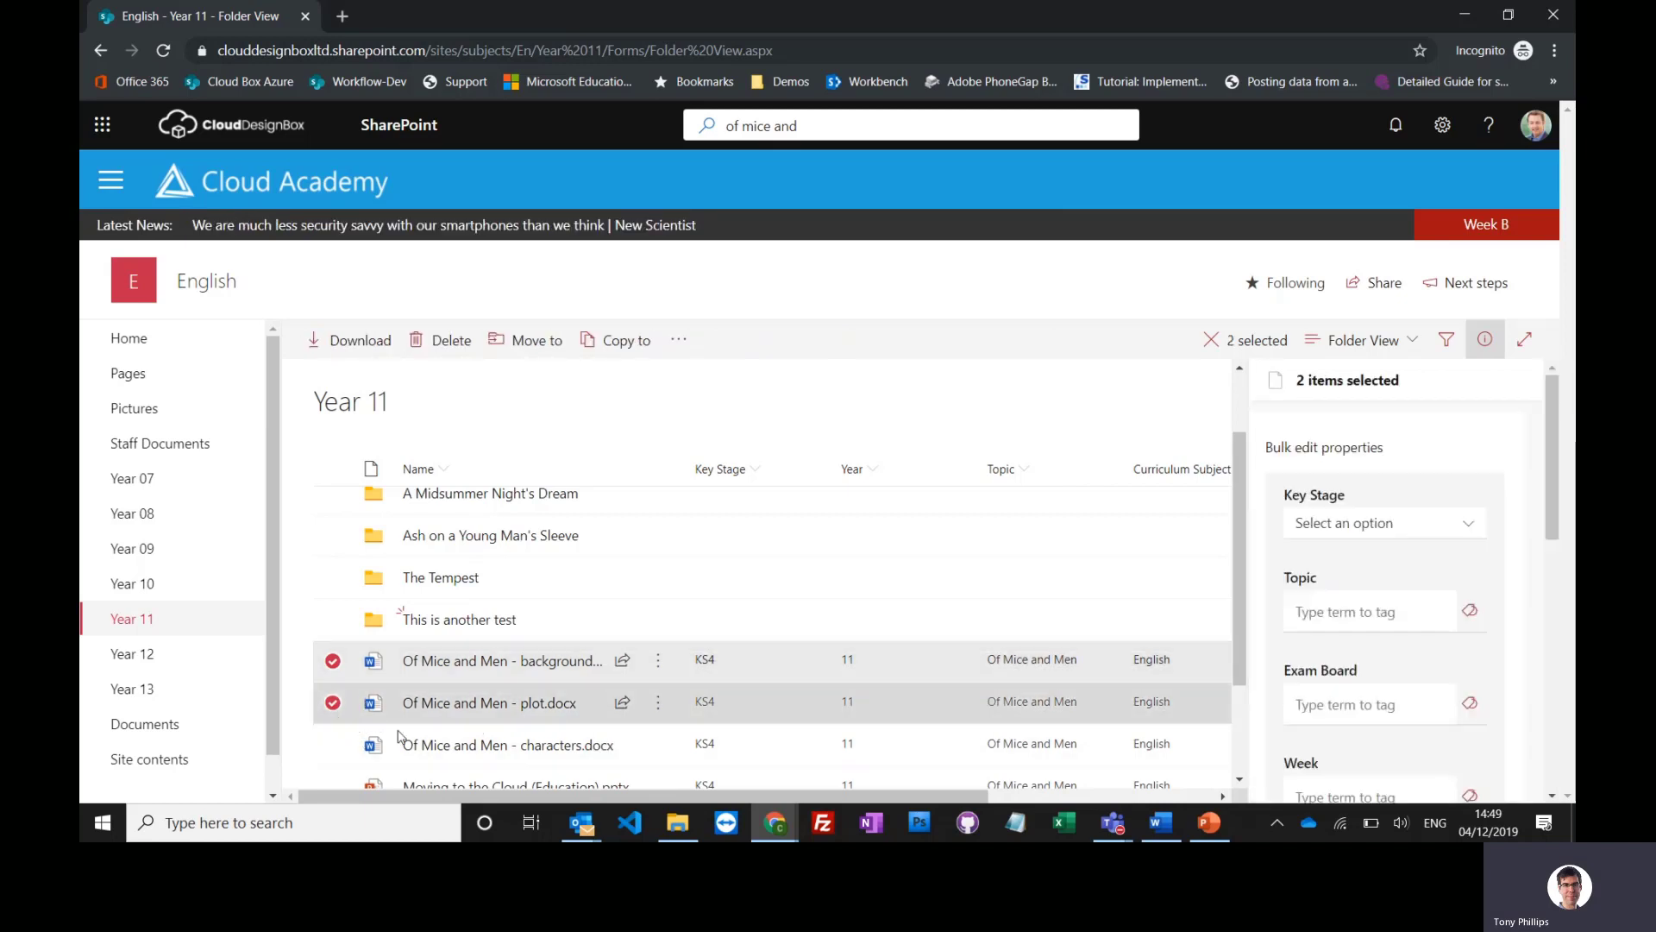
left_click(1342, 700)
type("A")
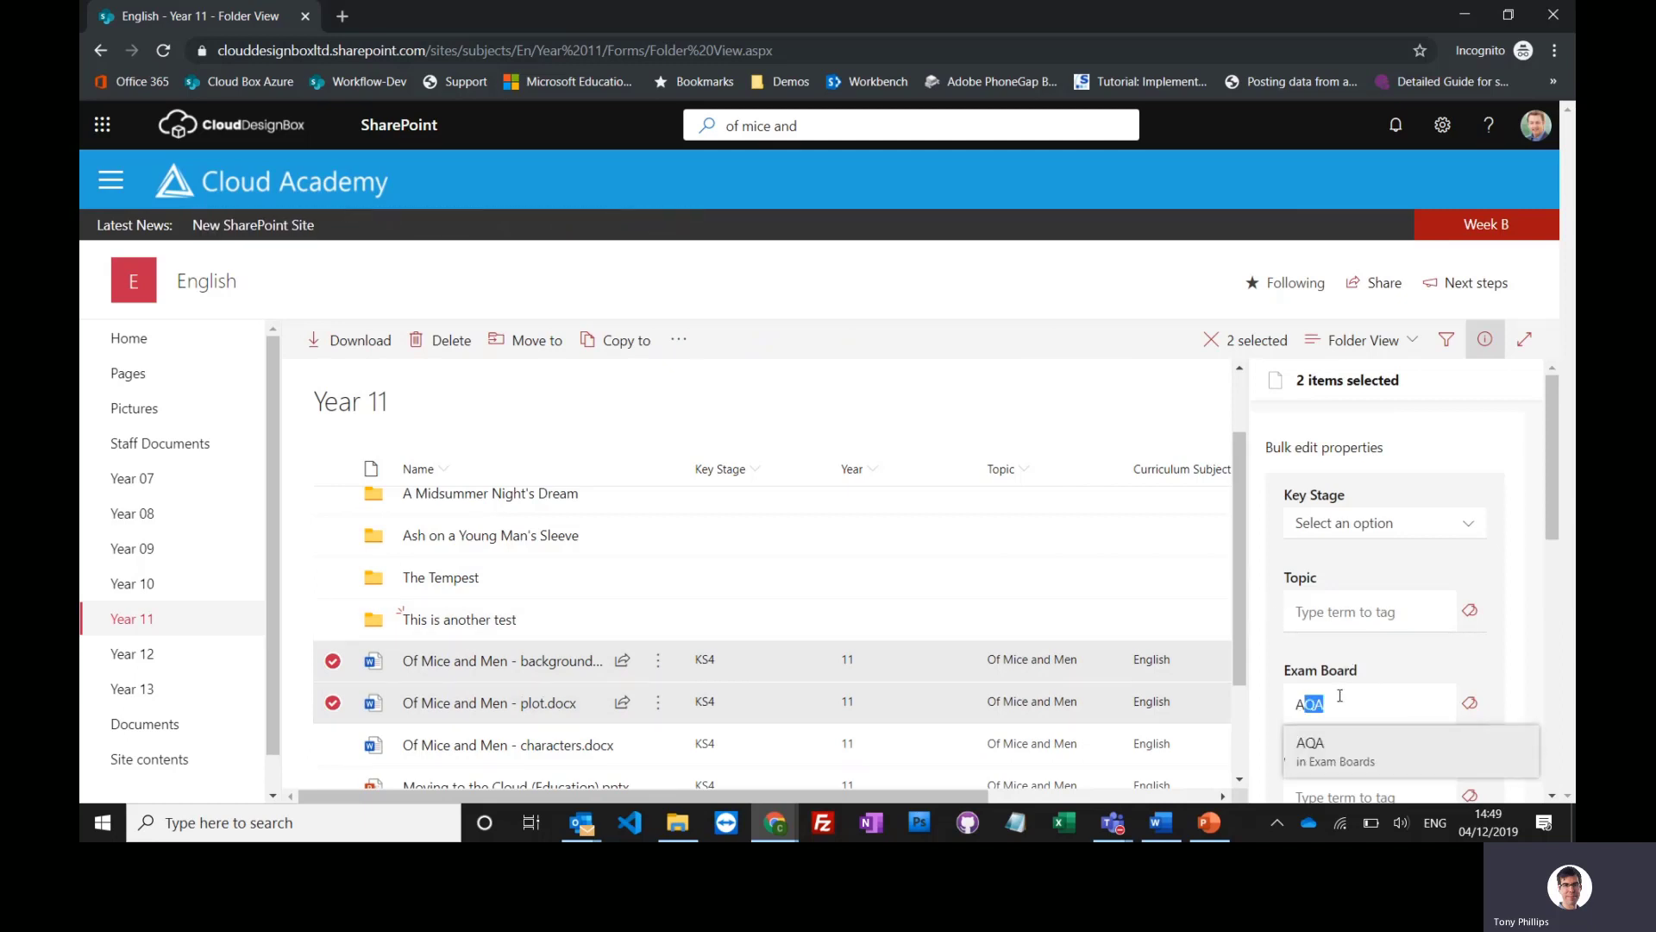
type("QA")
left_click(1357, 742)
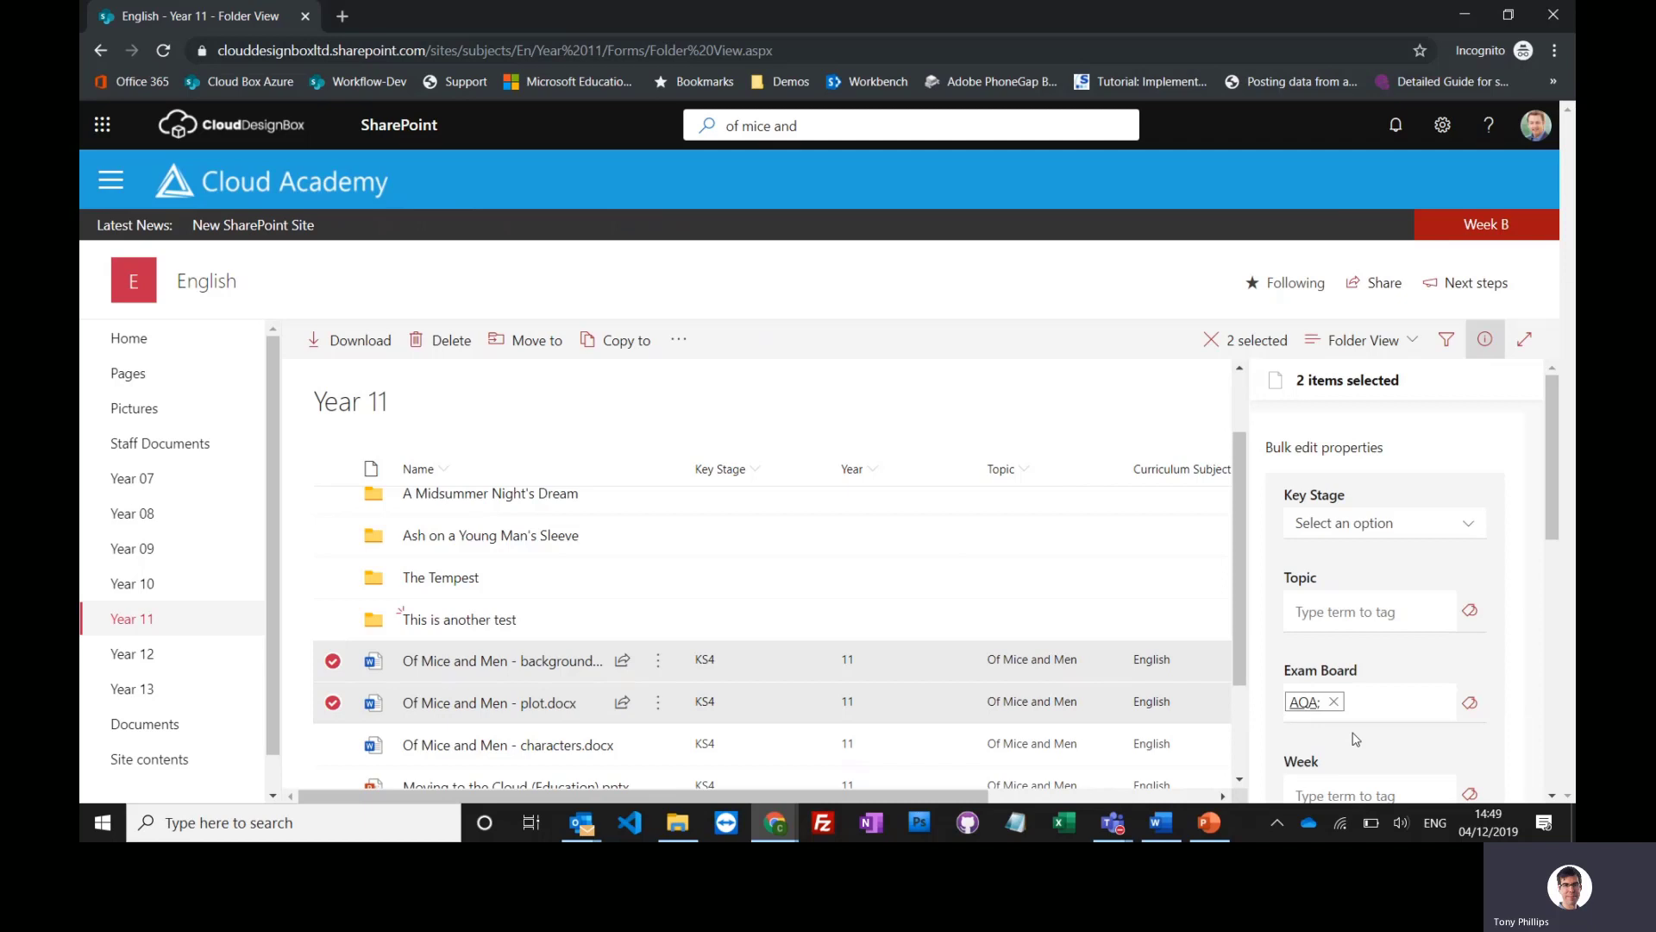
scroll(1448, 631, "down", 2)
scroll(1415, 656, "down", 5)
left_click(1346, 686)
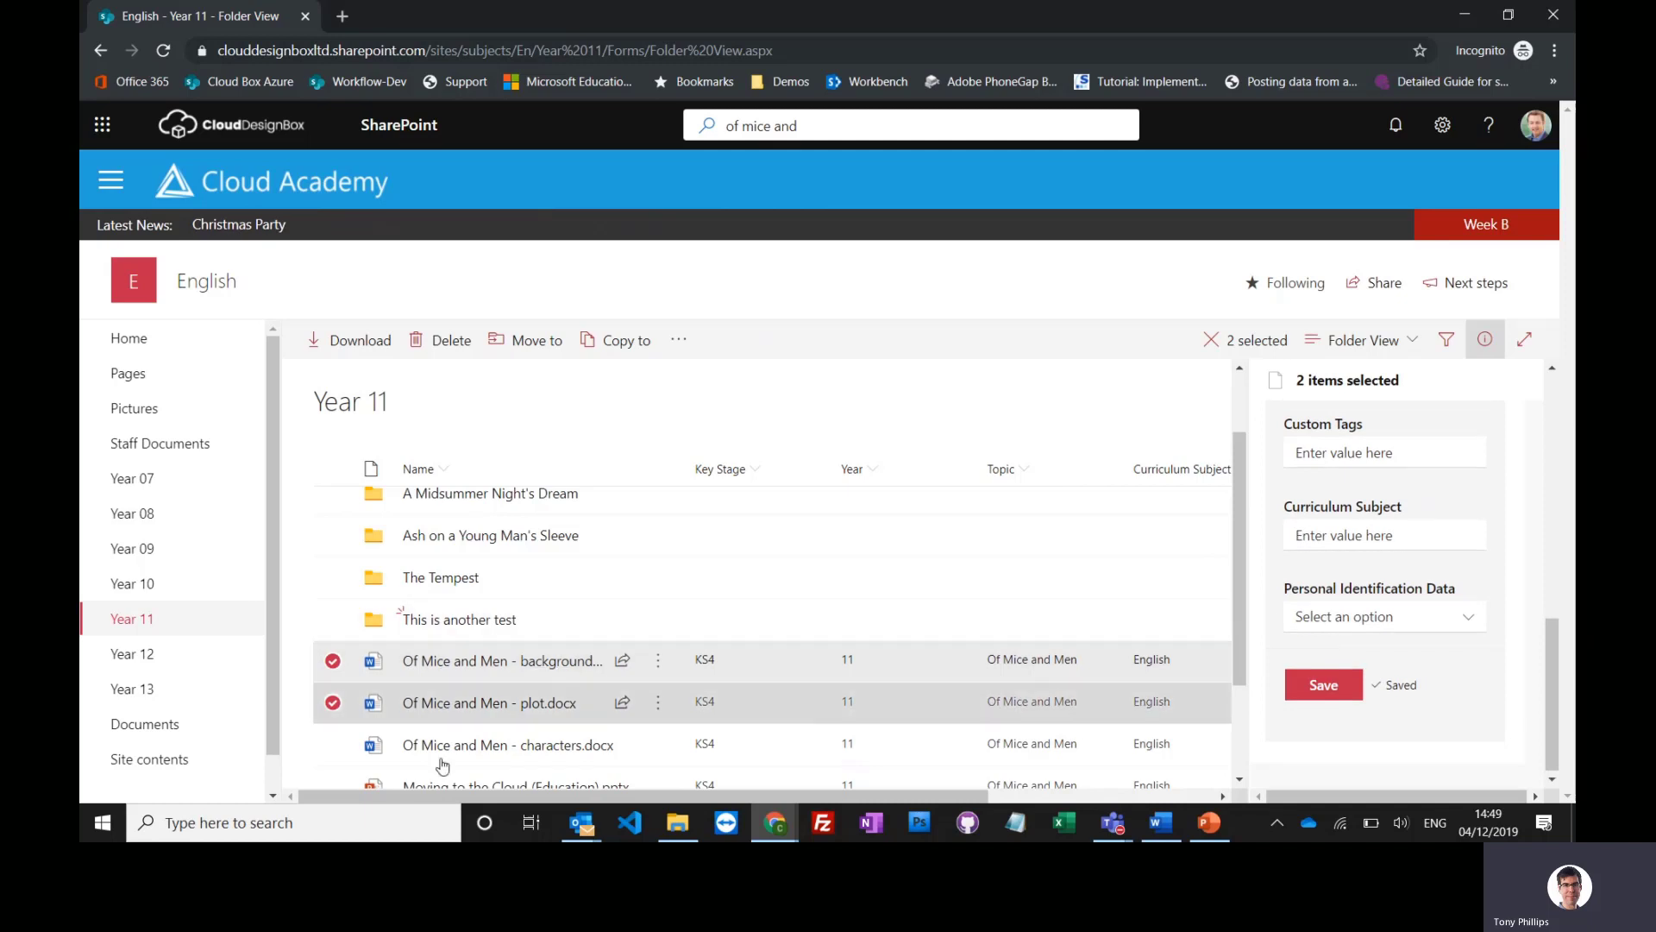
Deselect the background and plot documents, try a library search, then close the details pane.
left_click(332, 660)
left_click(332, 702)
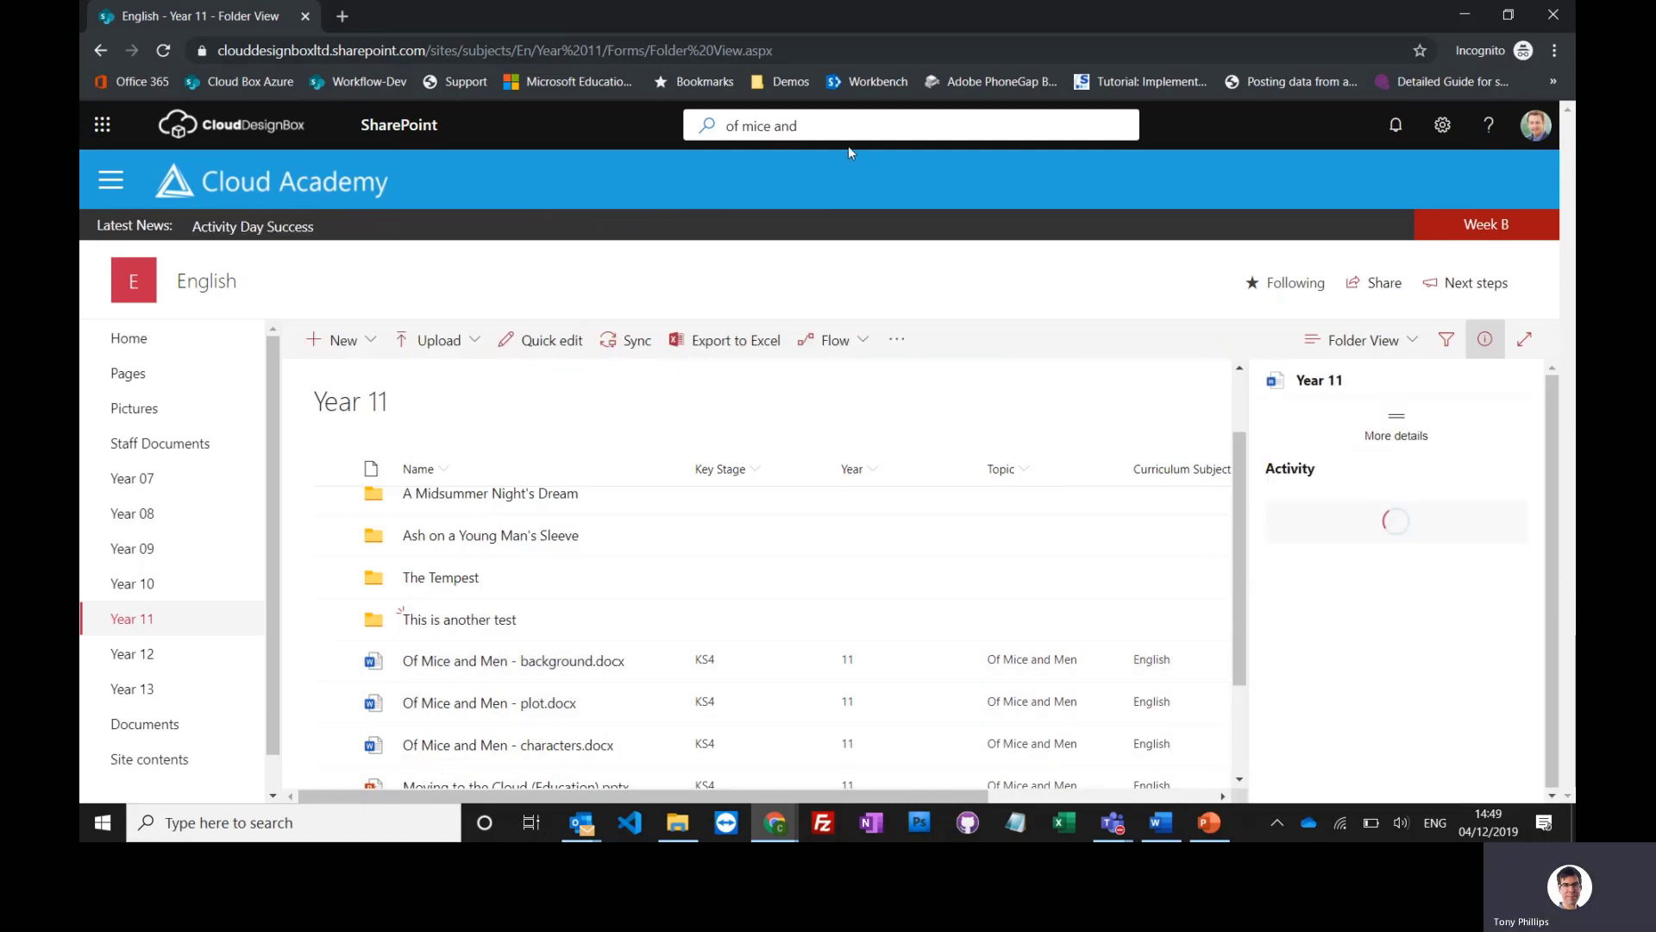
left_click(847, 125)
type("aqa")
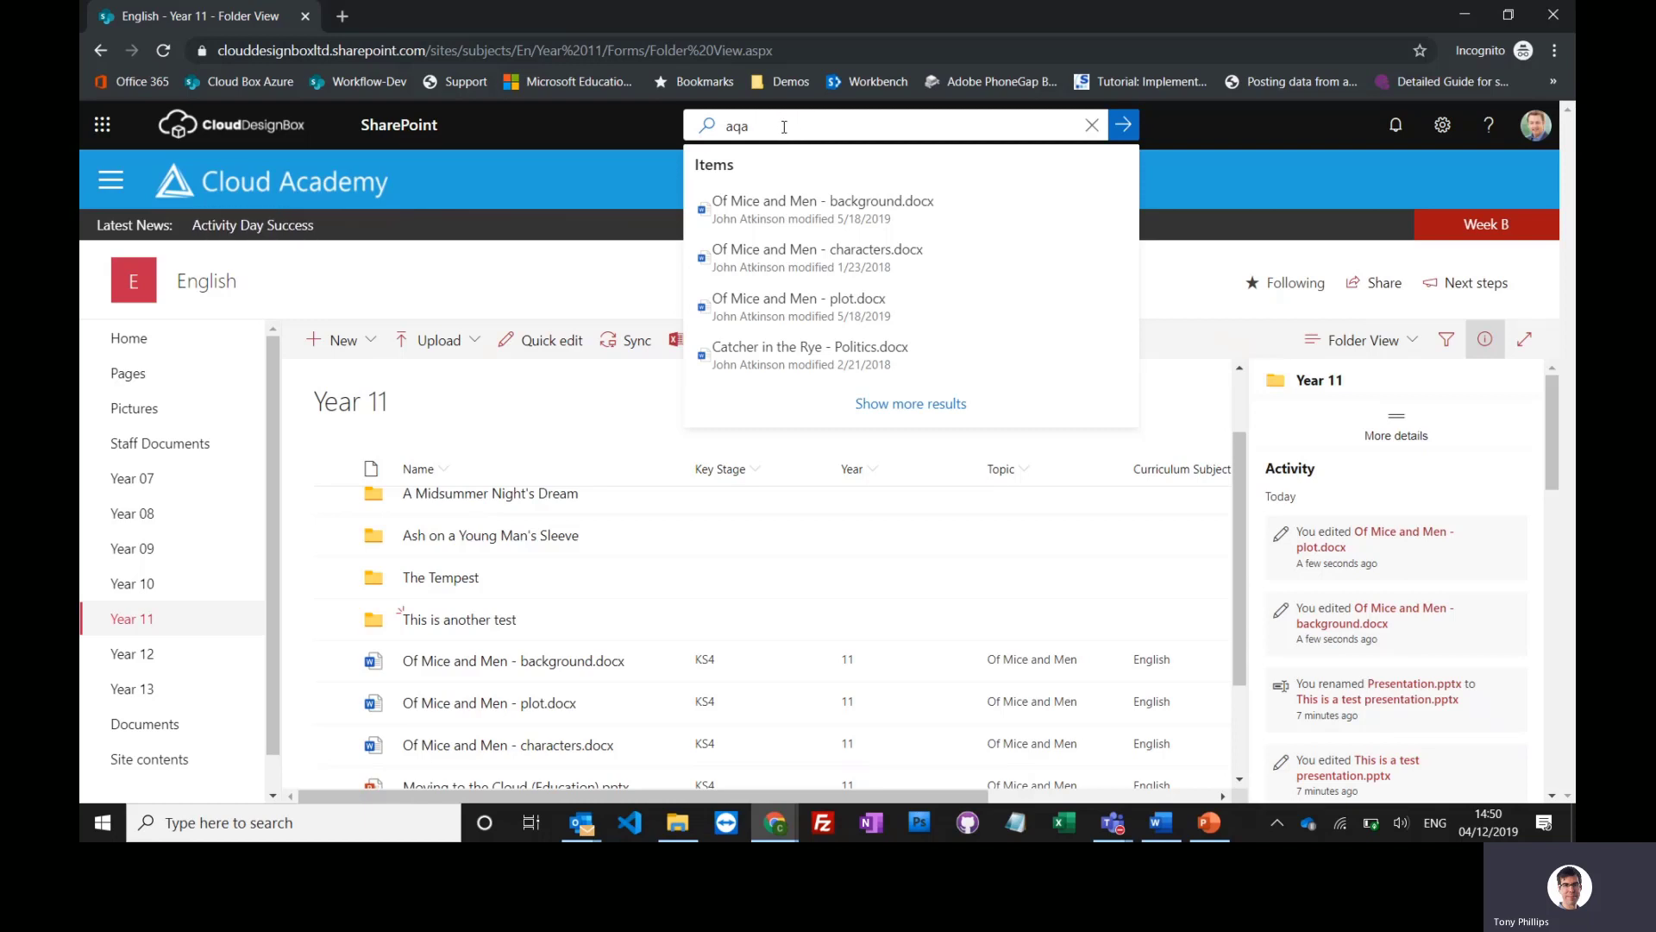
left_click(607, 272)
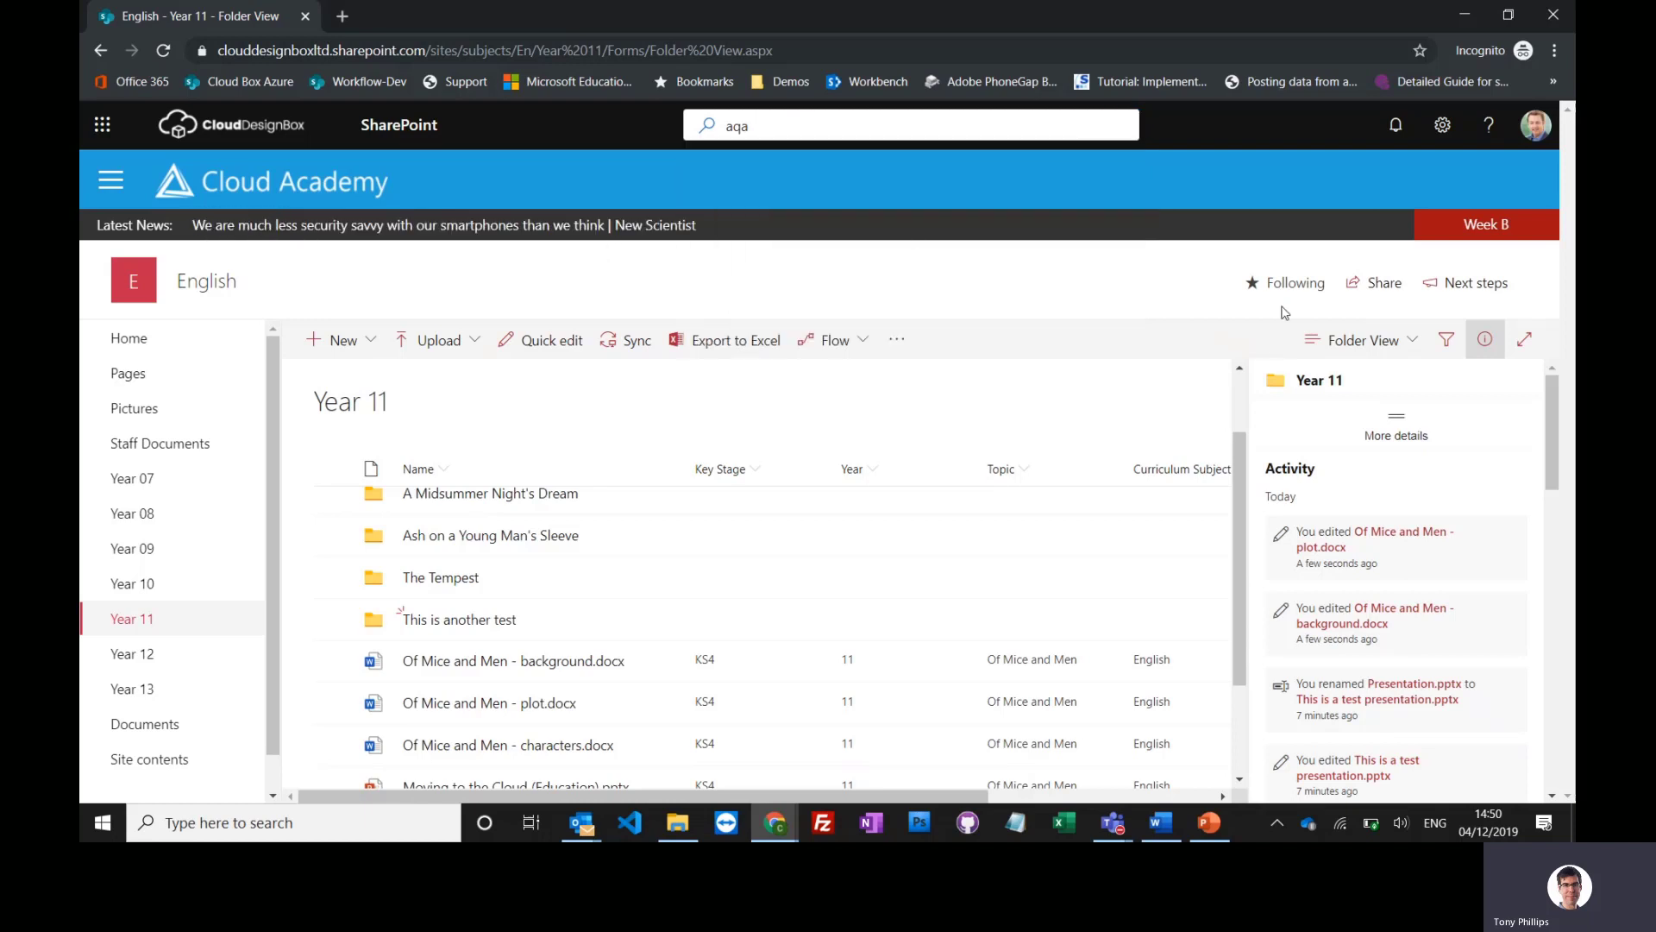
left_click(1481, 344)
scroll(1125, 557, "up", 1)
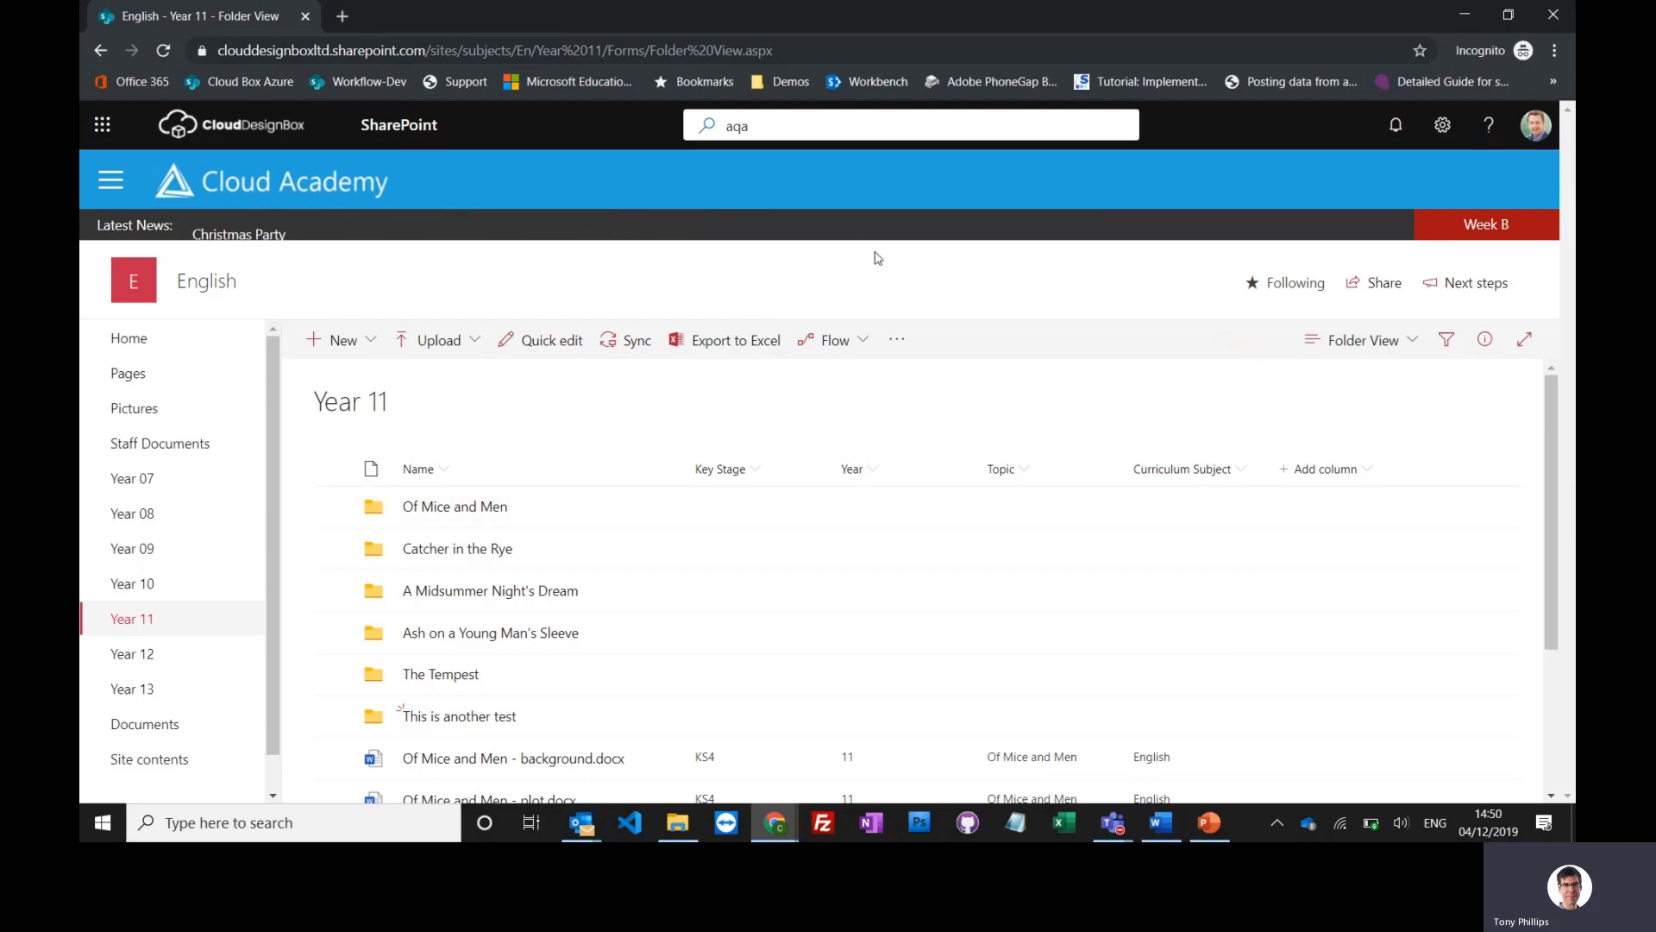
Switch to the By Exam Board view and expand the AQA, EDEXCEL and WJEC groups.
left_click(1365, 342)
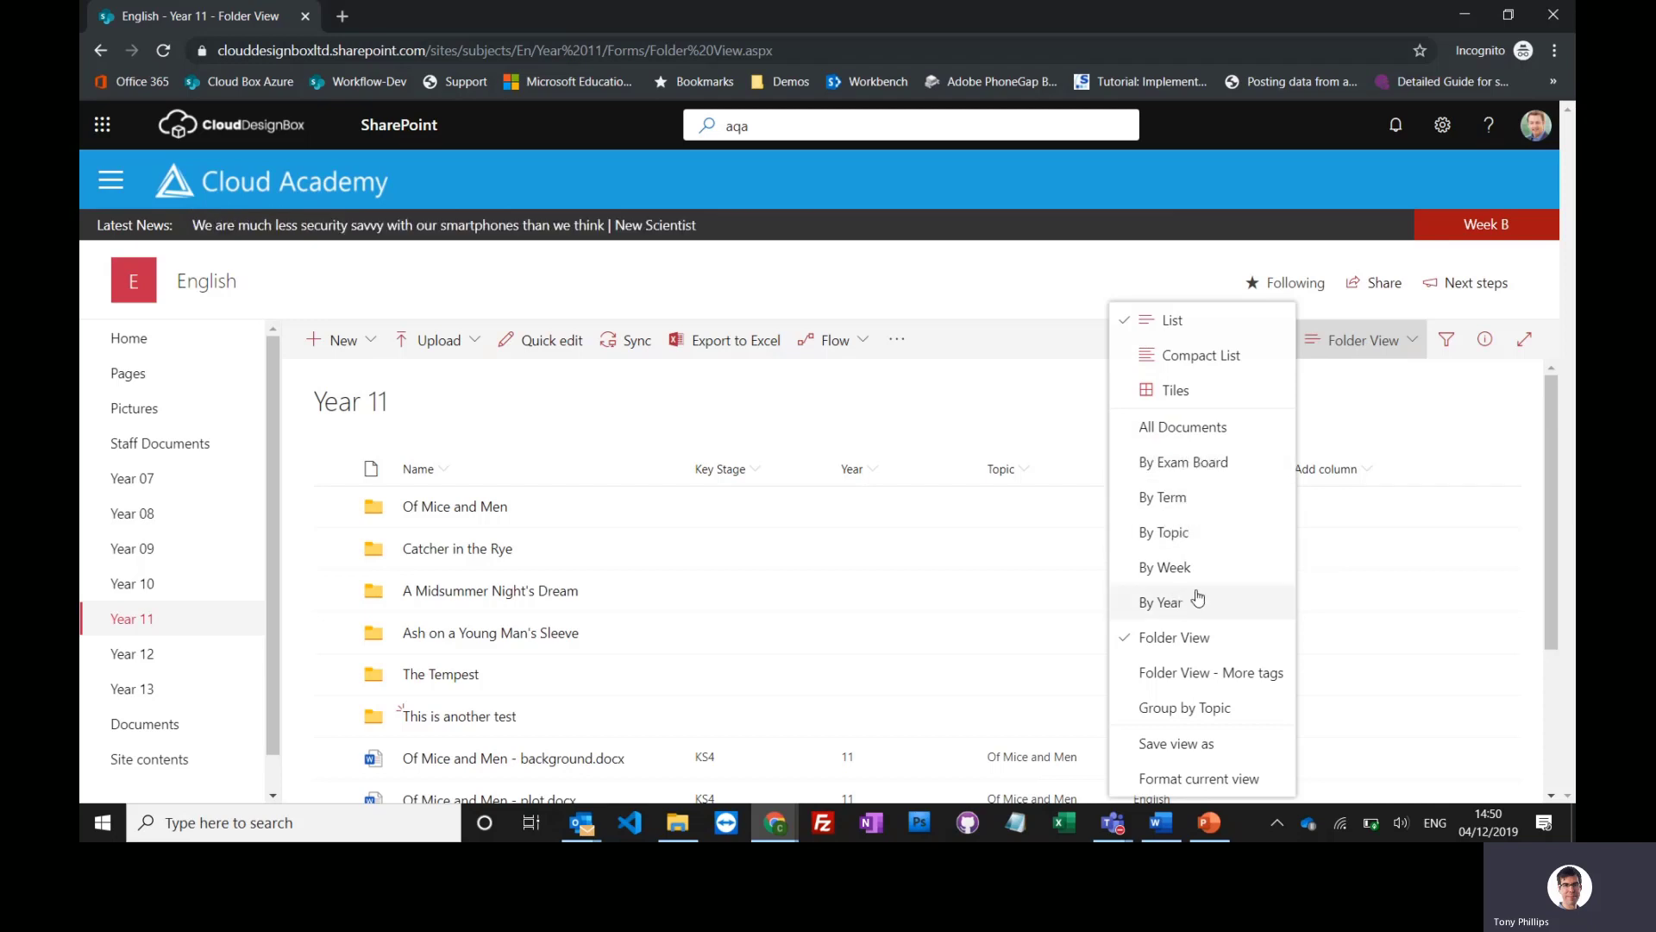
left_click(1164, 471)
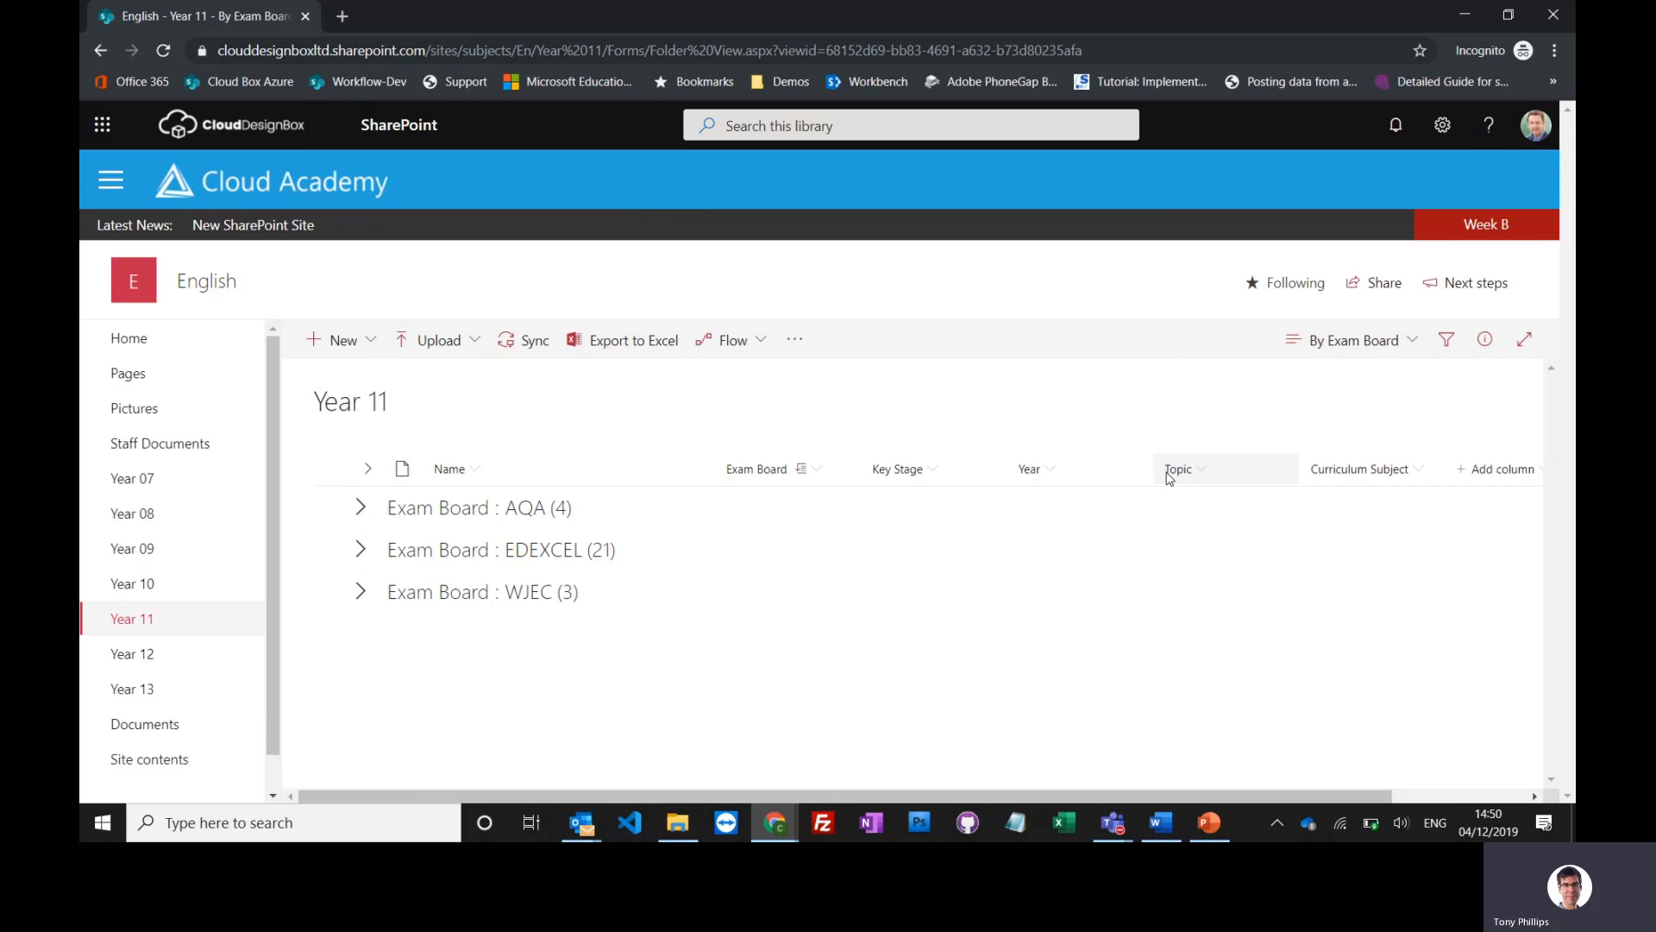
left_click(361, 509)
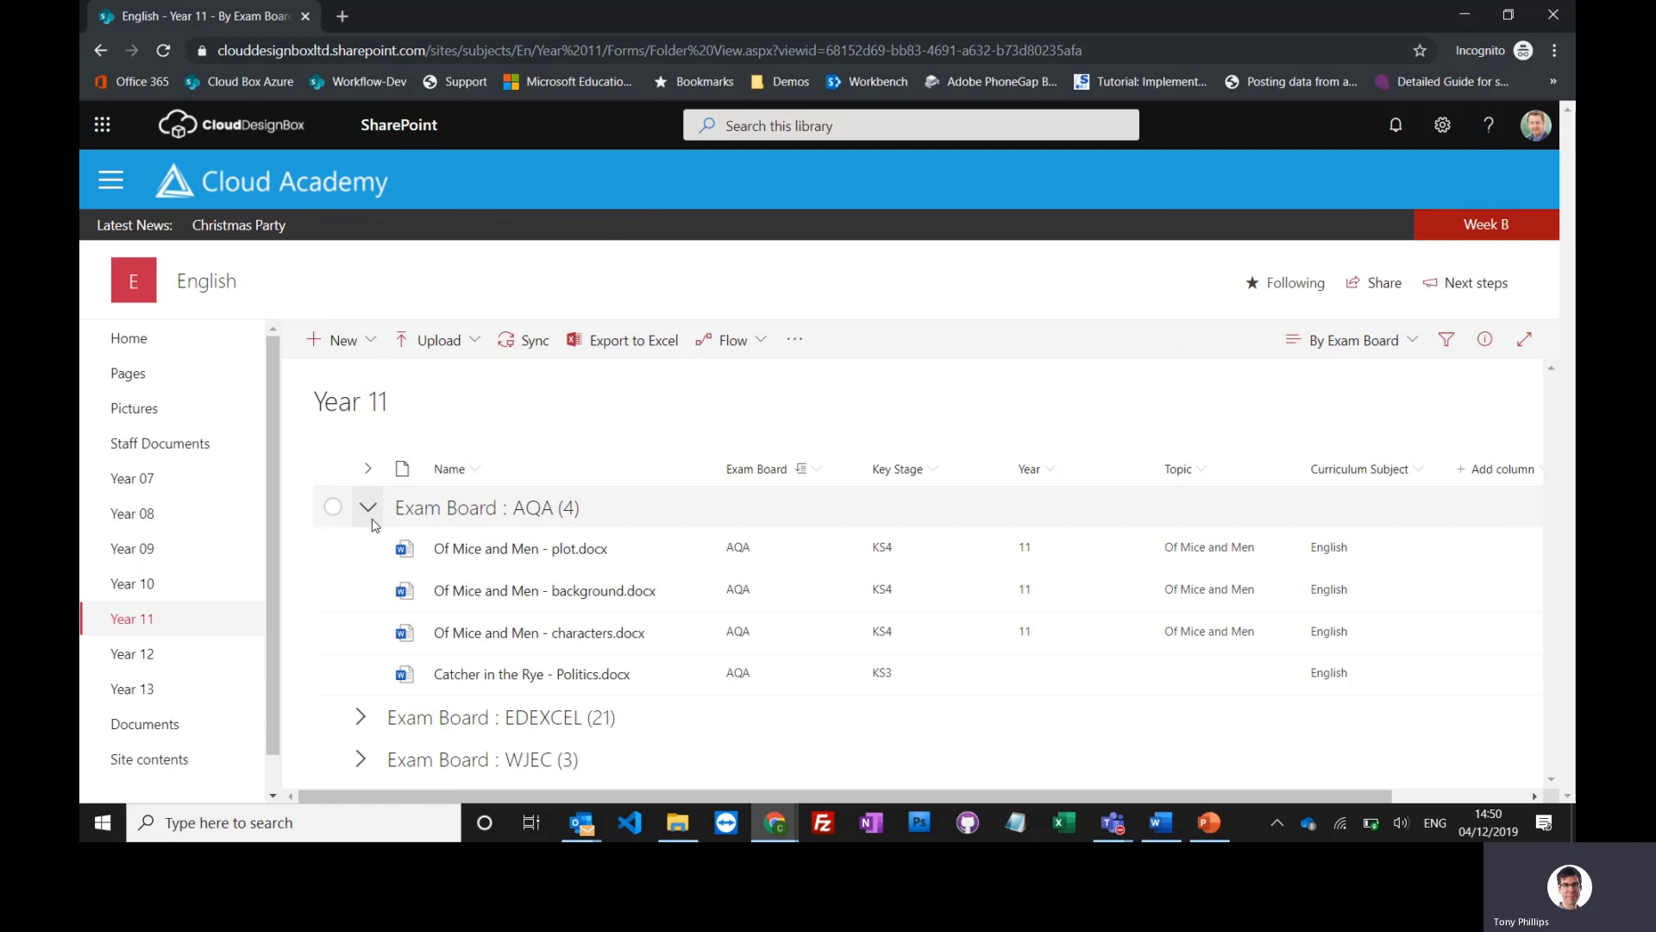
left_click(361, 719)
scroll(414, 621, "down", 2)
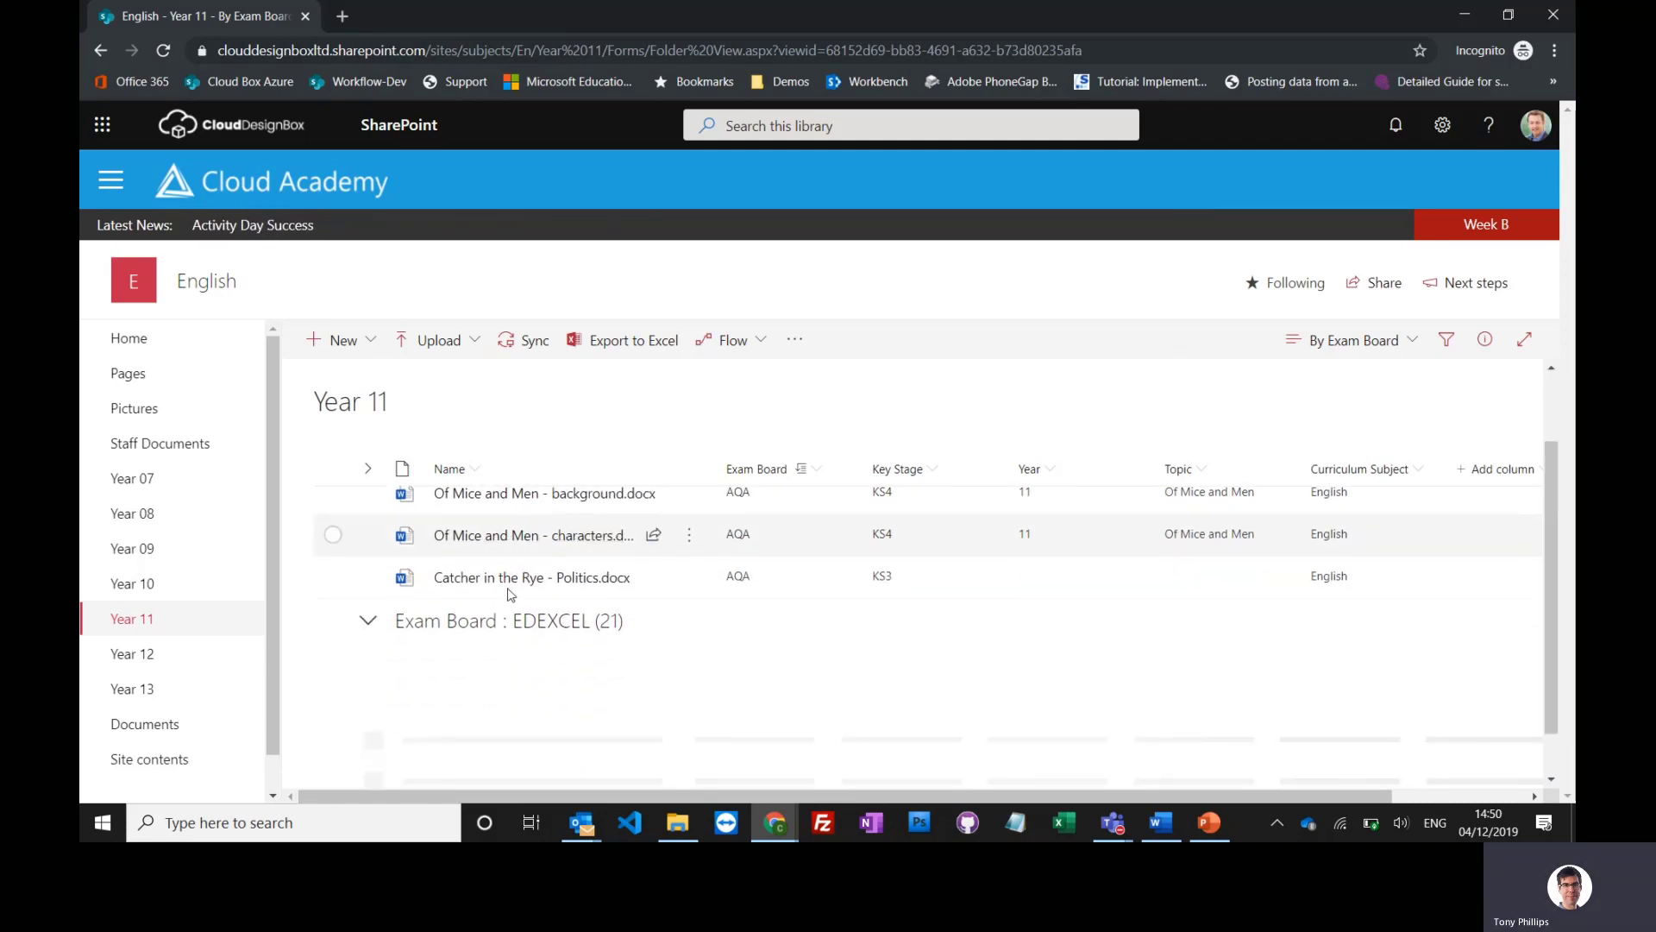
scroll(509, 594, "down", 1)
scroll(519, 595, "down", 8)
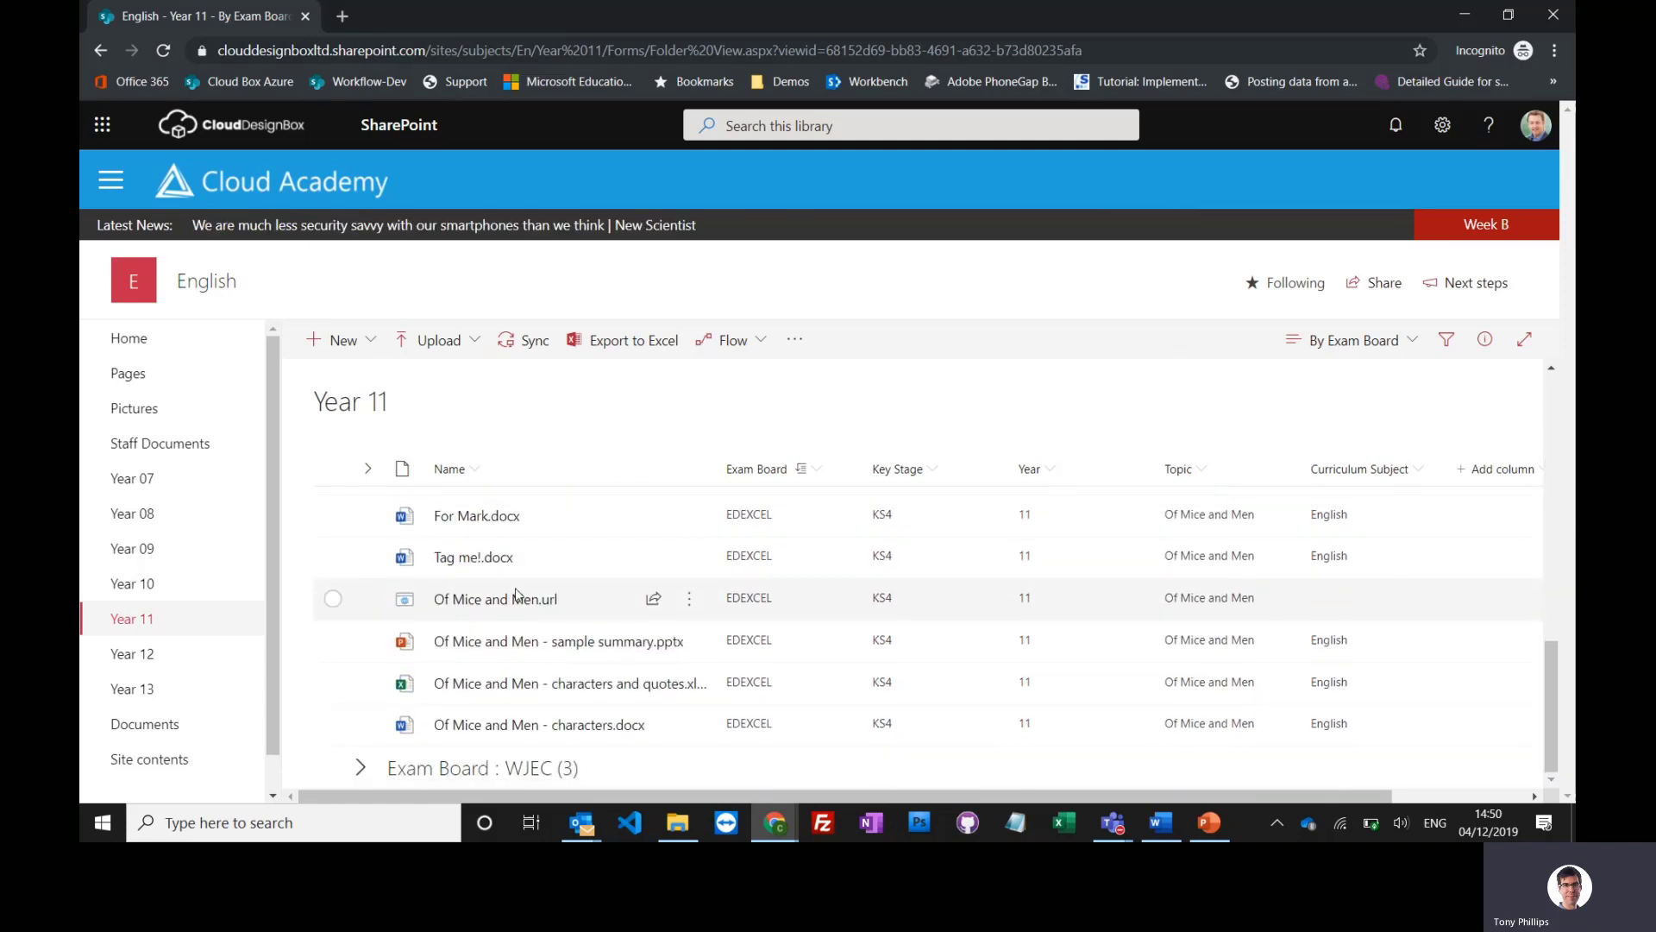
left_click(361, 767)
scroll(522, 604, "down", 1)
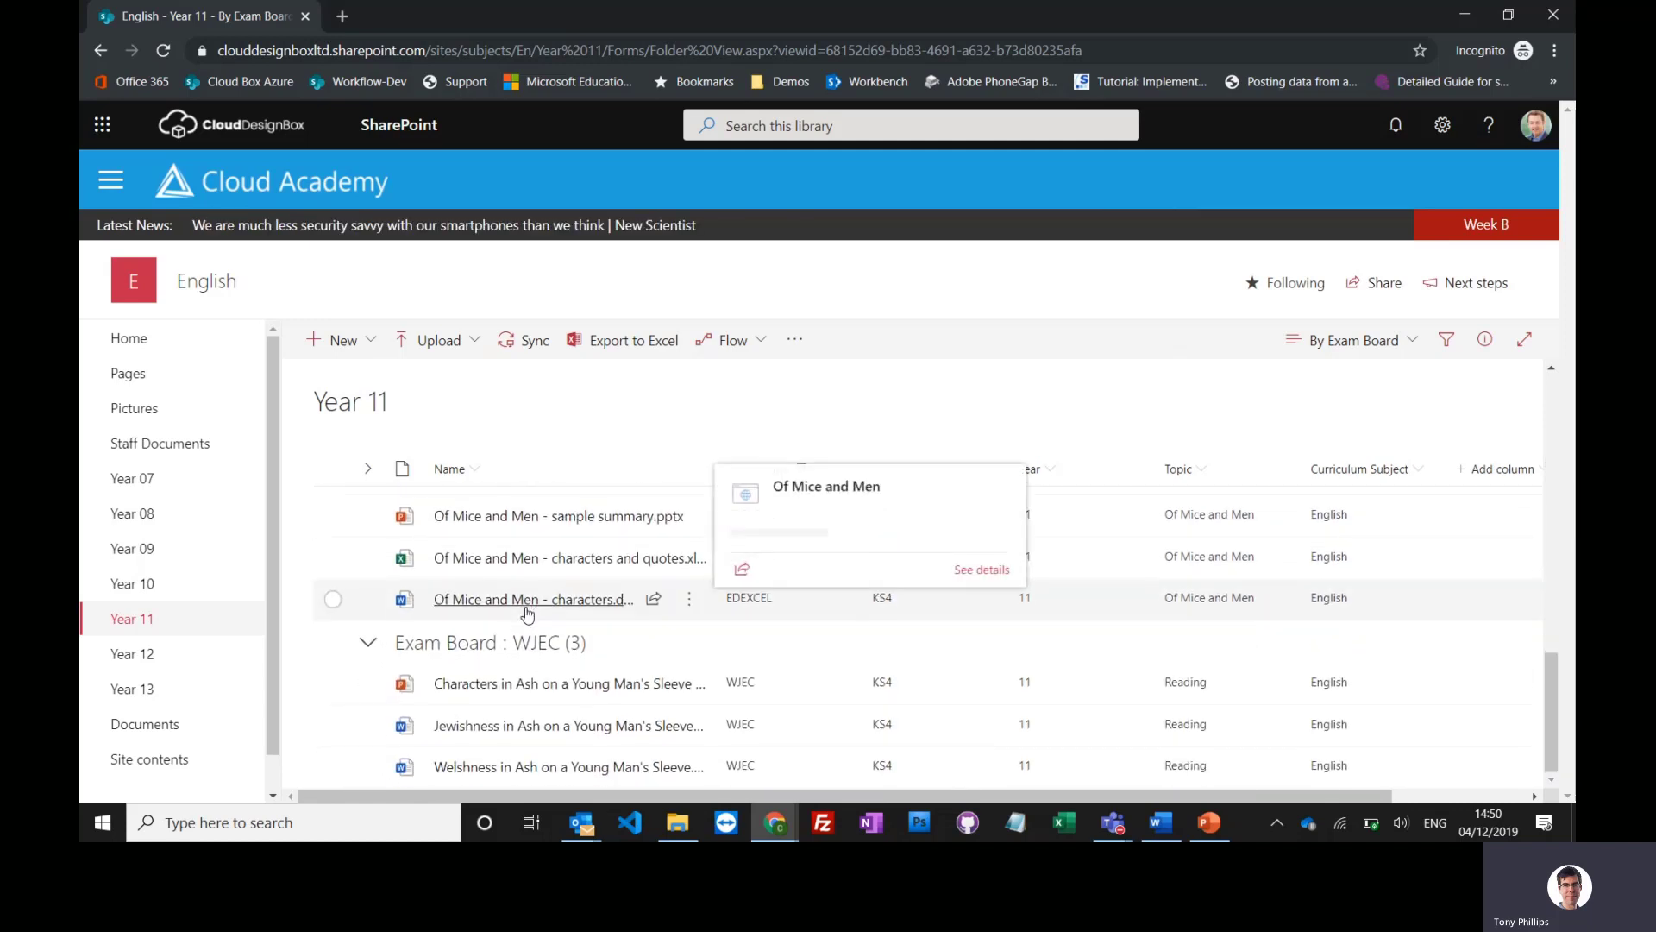
scroll(544, 609, "up", 9)
scroll(547, 613, "up", 2)
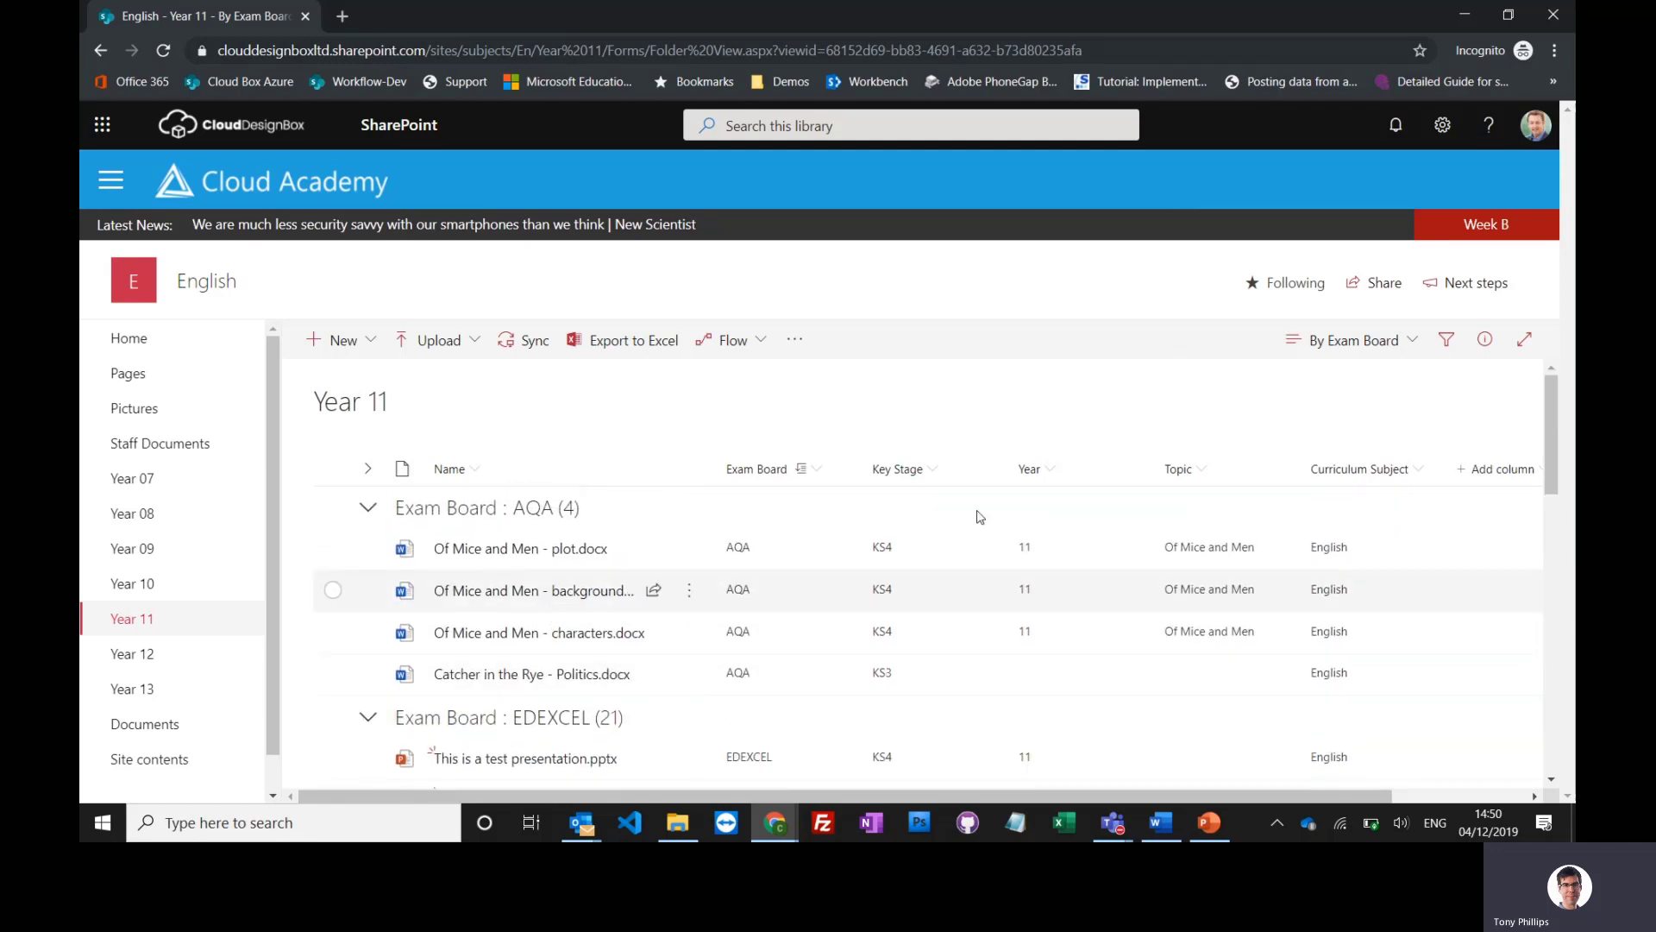
Switch to the By Topic view and expand the Reading (3) group.
left_click(1350, 340)
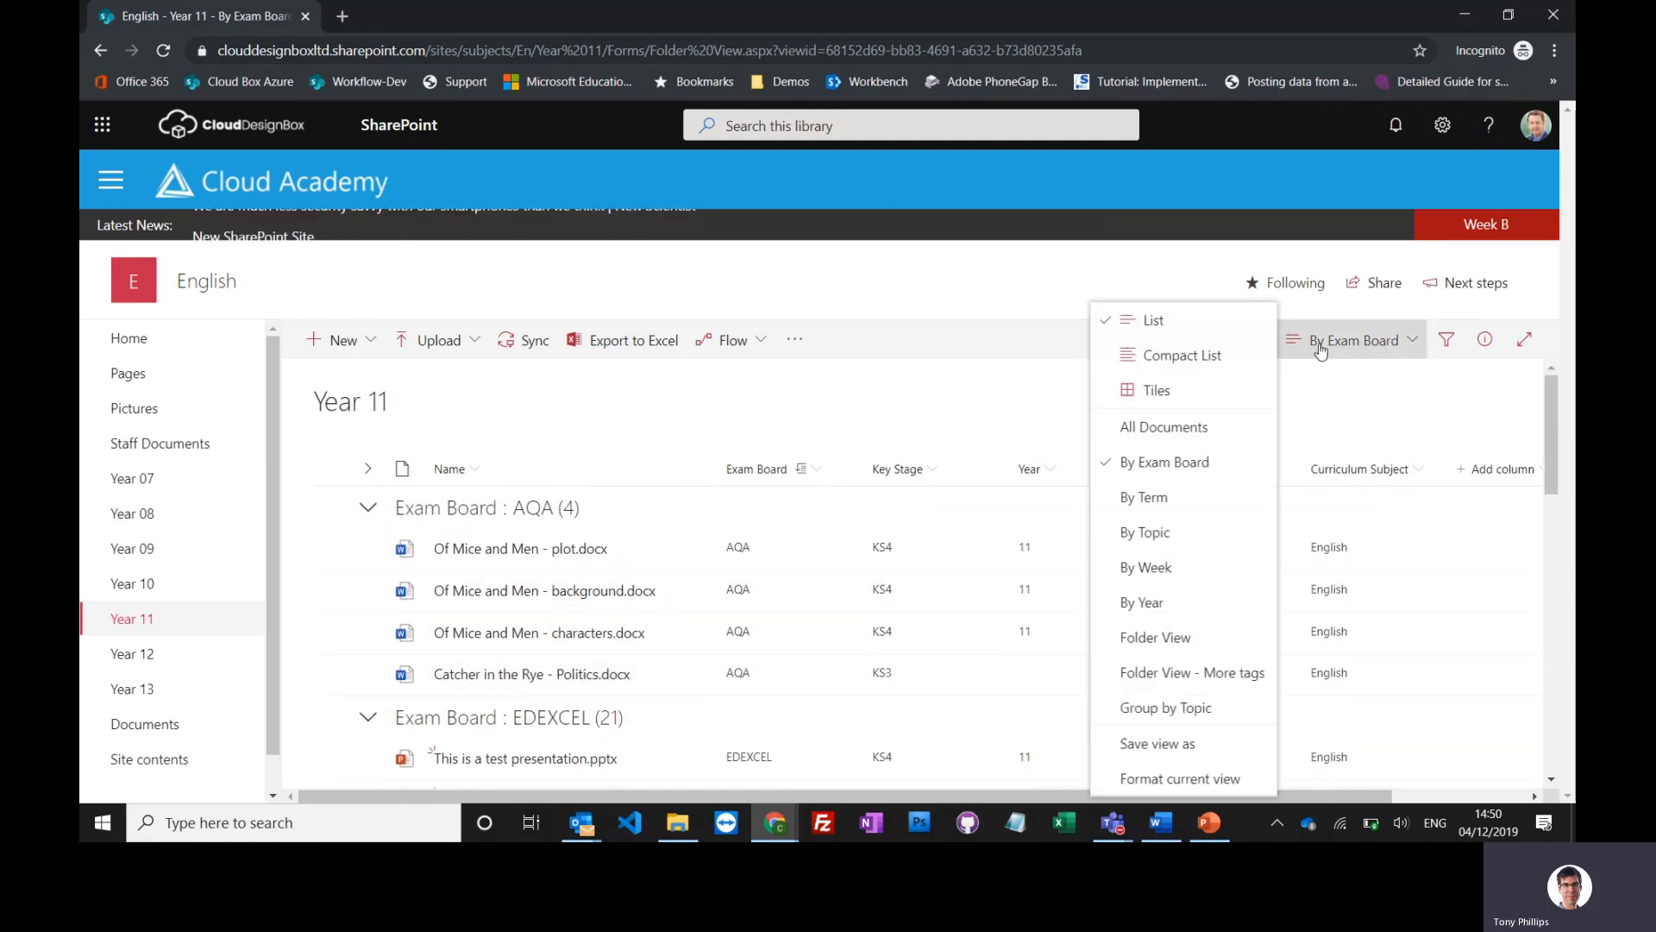
left_click(1149, 535)
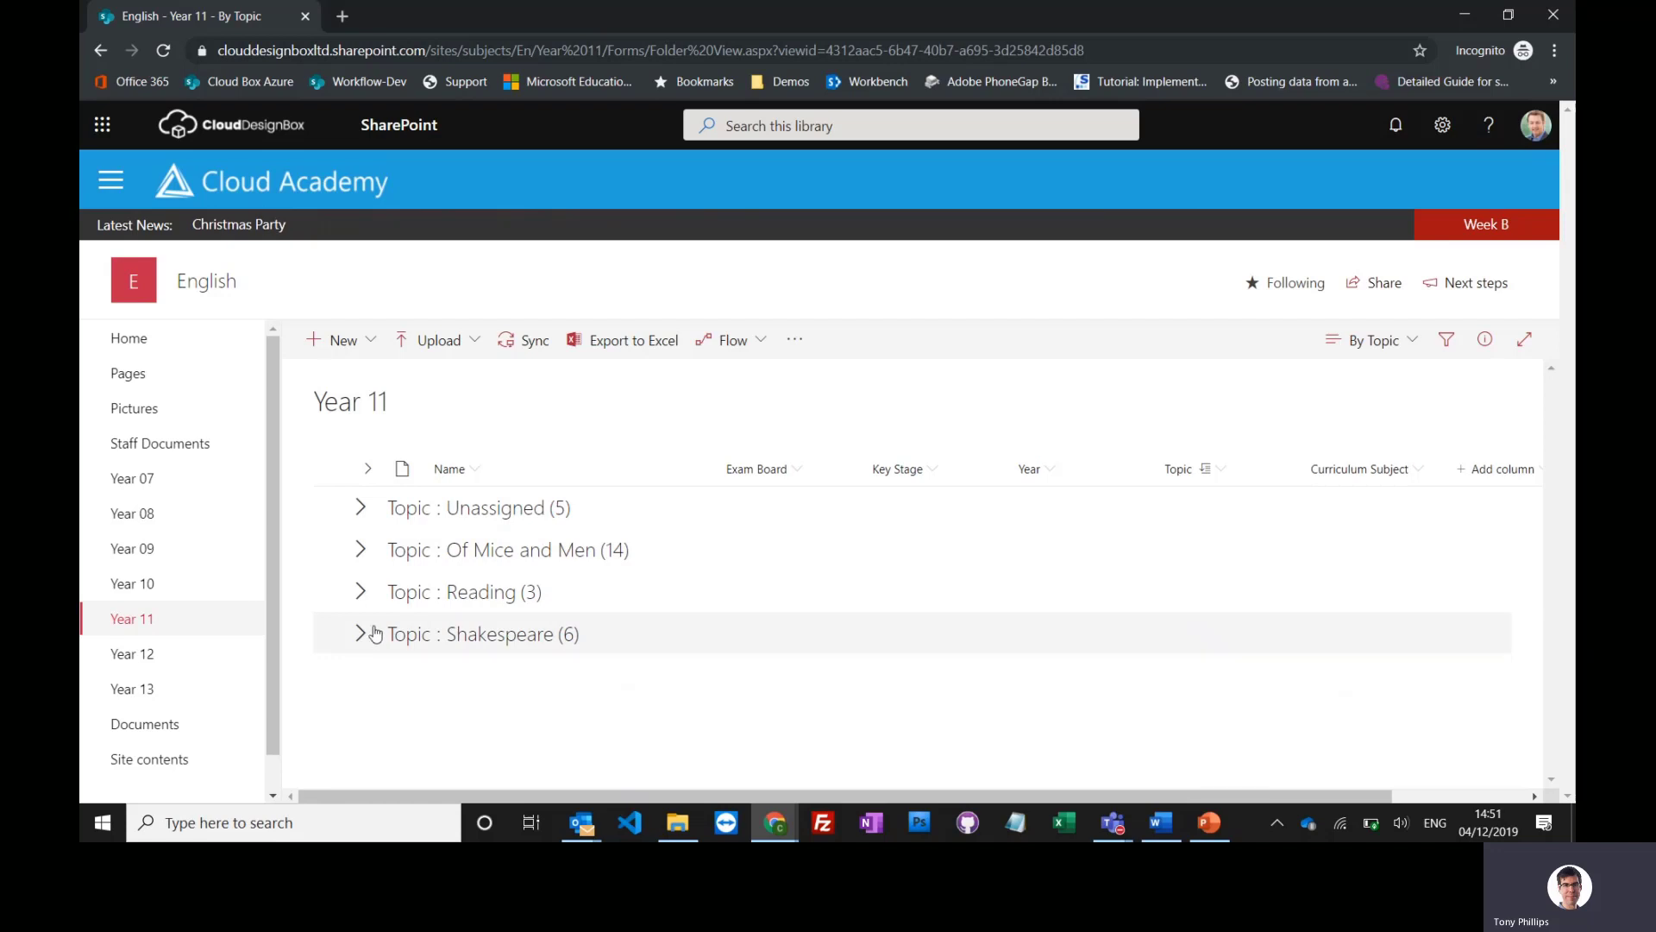
left_click(361, 591)
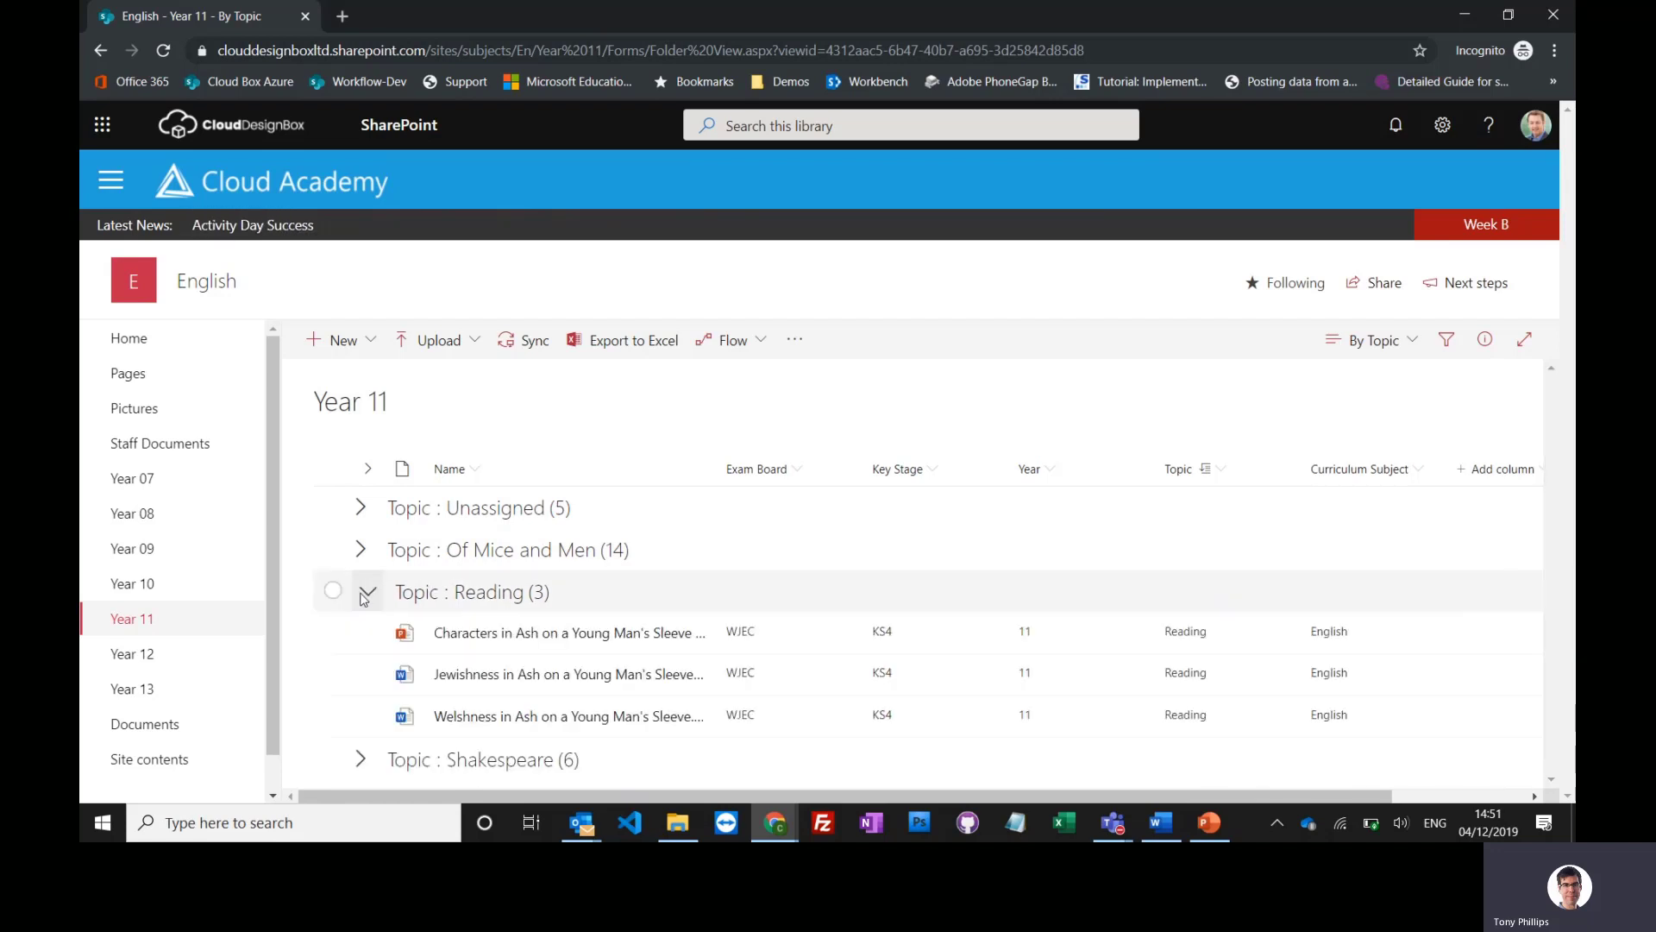